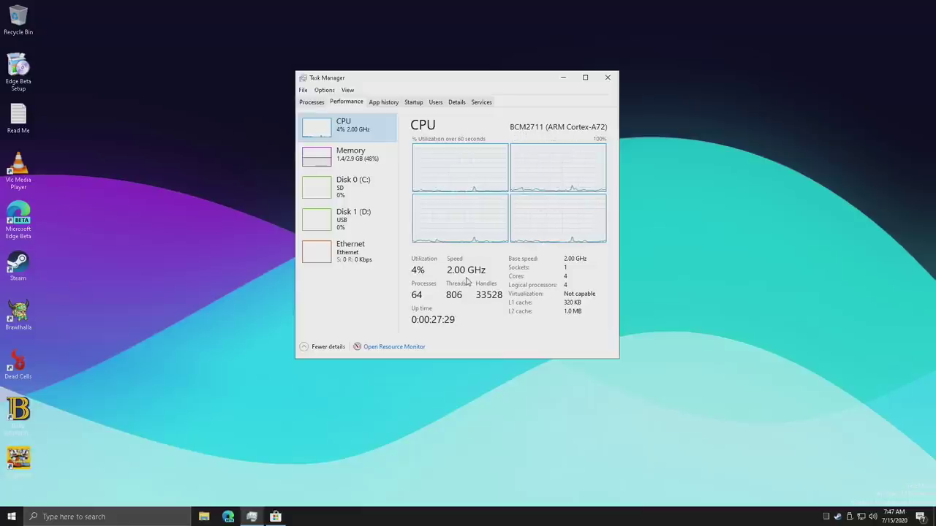
# View the performance details of both disks, the Ethernet connection and the memory in Task Manager
pyautogui.click(349, 224)
pyautogui.click(361, 192)
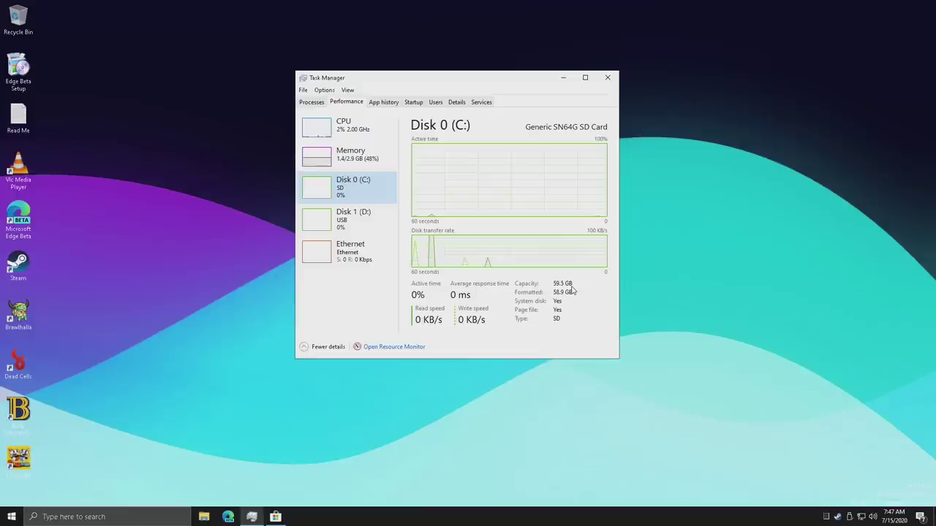
pyautogui.click(375, 258)
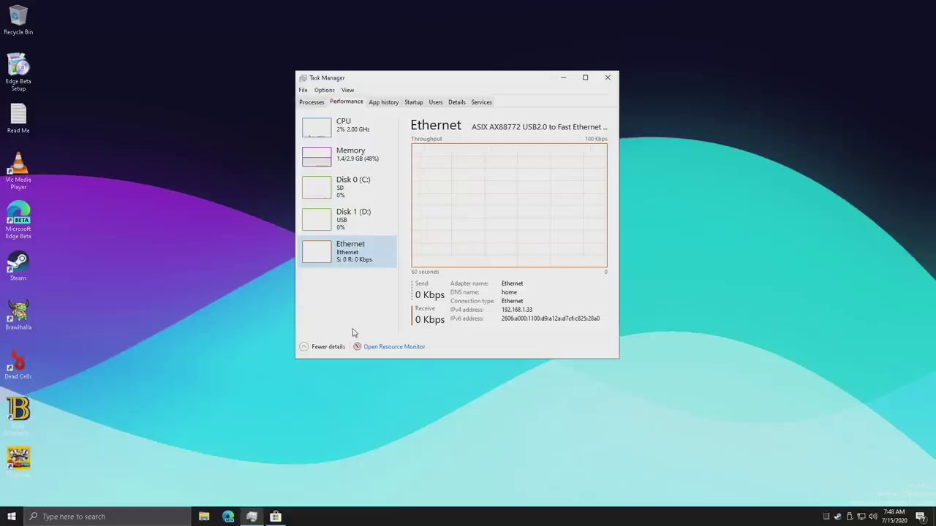
pyautogui.click(349, 164)
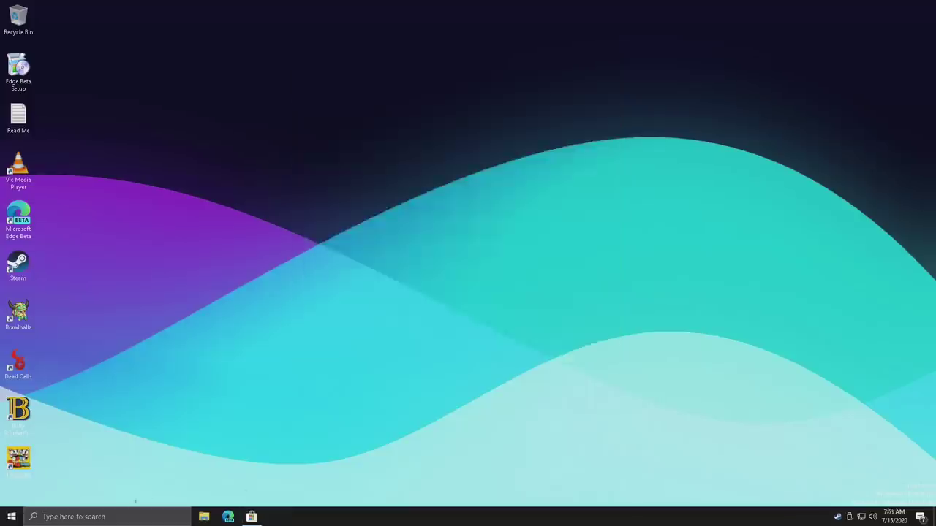
pyautogui.click(12, 517)
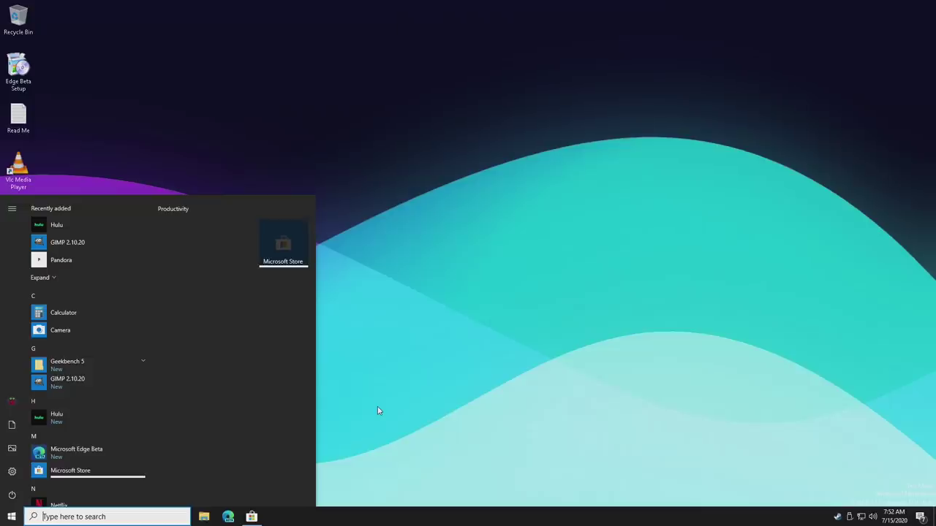
pyautogui.click(700, 382)
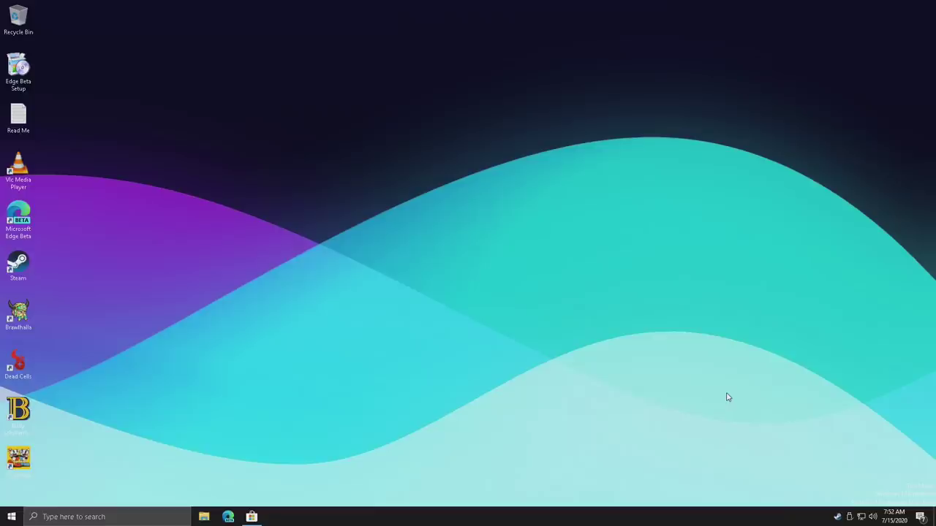
pyautogui.moveTo(765, 383); pyautogui.dragTo(202, 62)
pyautogui.moveTo(84, 49); pyautogui.dragTo(755, 381)
pyautogui.click(12, 517)
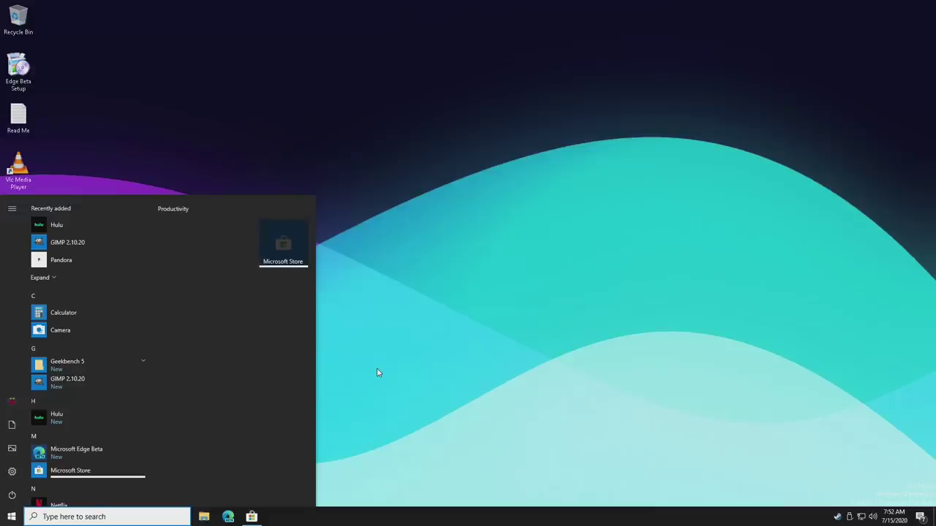
pyautogui.click(434, 92)
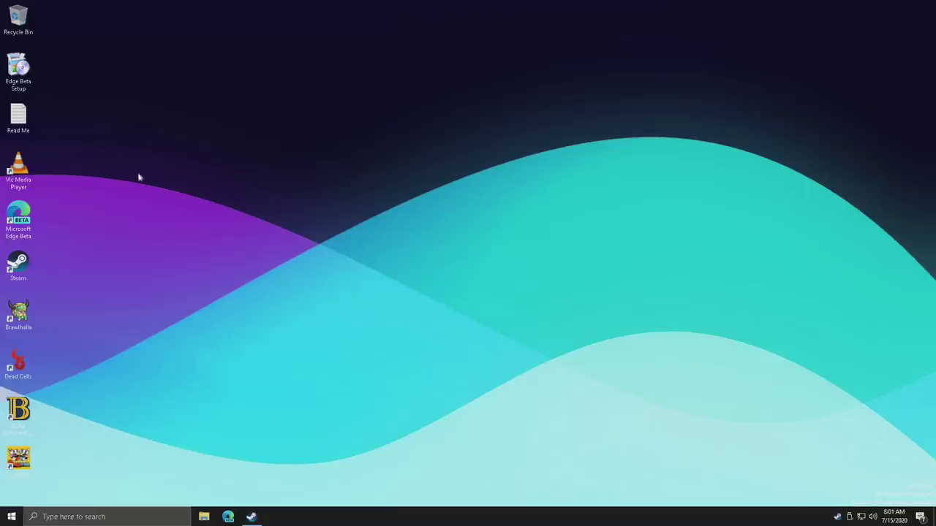
# Launch Microsoft Edge Beta from the desktop and search the web for "raspberry pi"
pyautogui.doubleClick(21, 83)
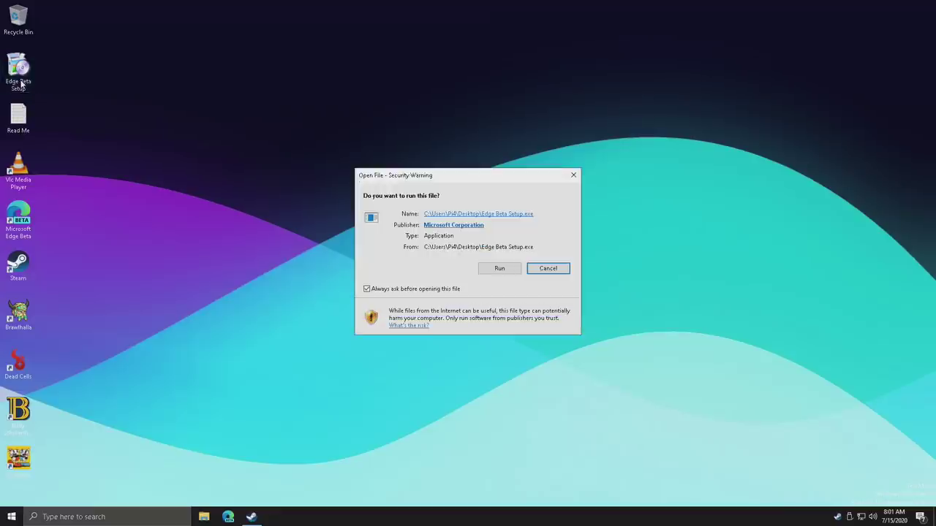
pyautogui.click(573, 177)
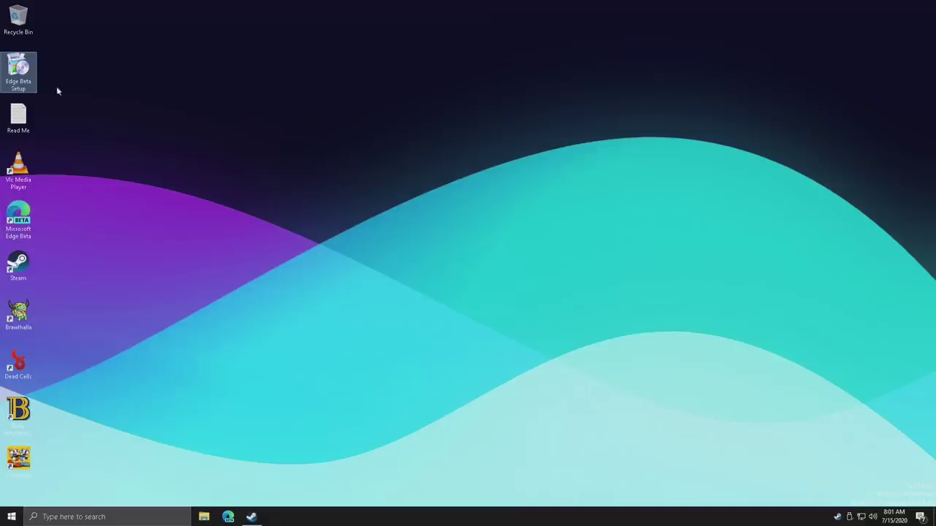
pyautogui.doubleClick(28, 213)
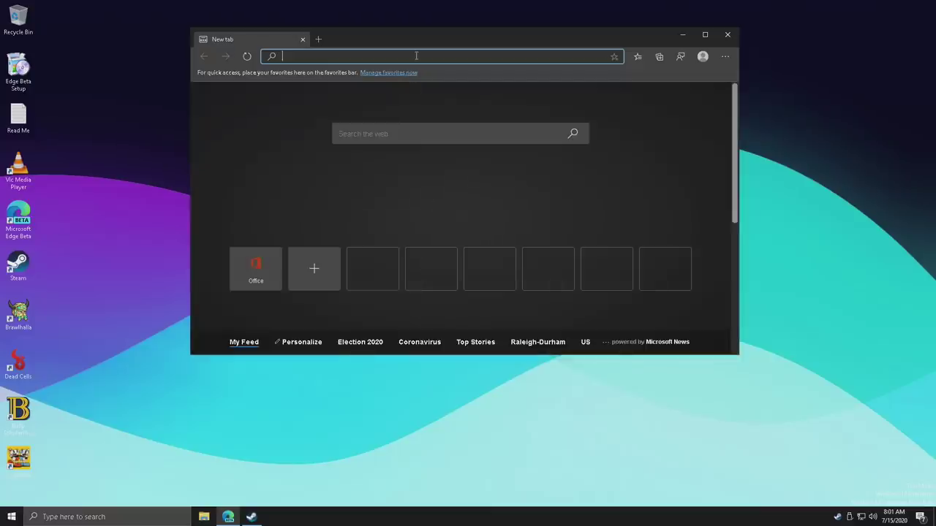
pyautogui.write('raspberry o')
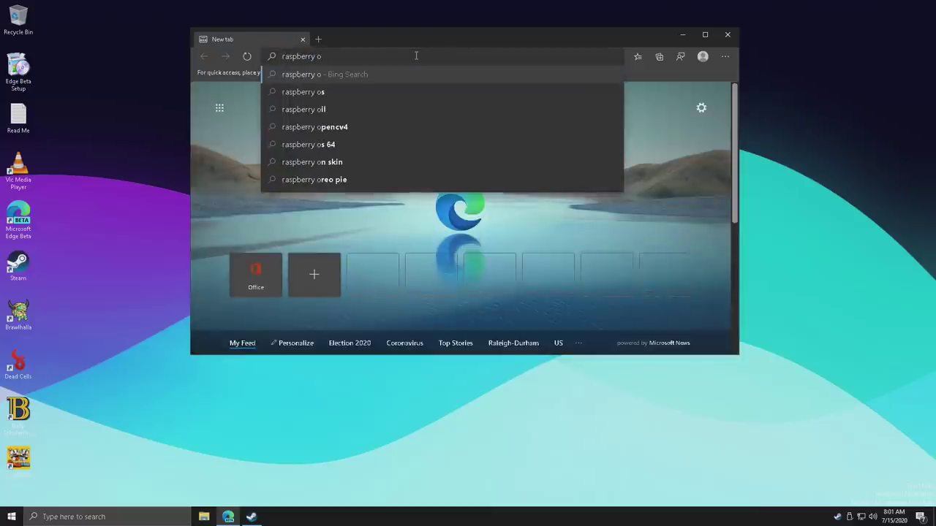
pyautogui.press('BackSpace')
pyautogui.write('pi')
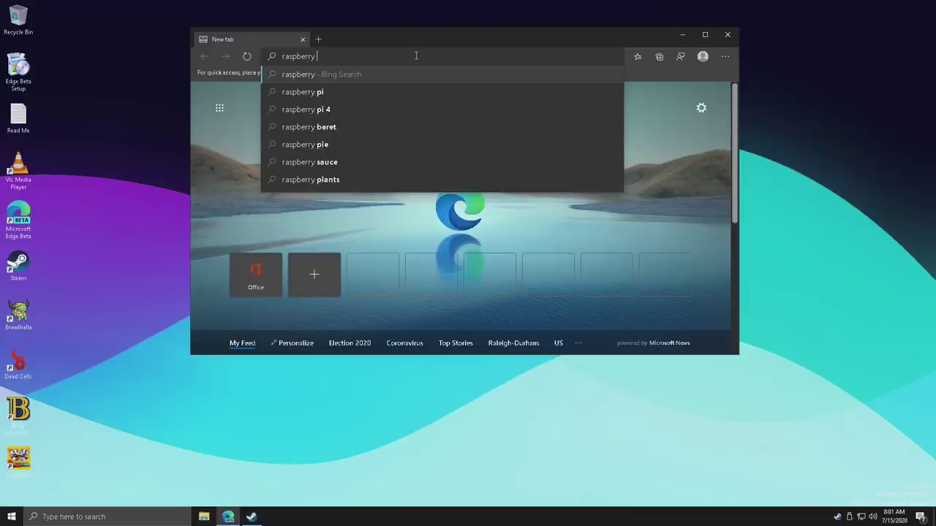
pyautogui.press('Return')
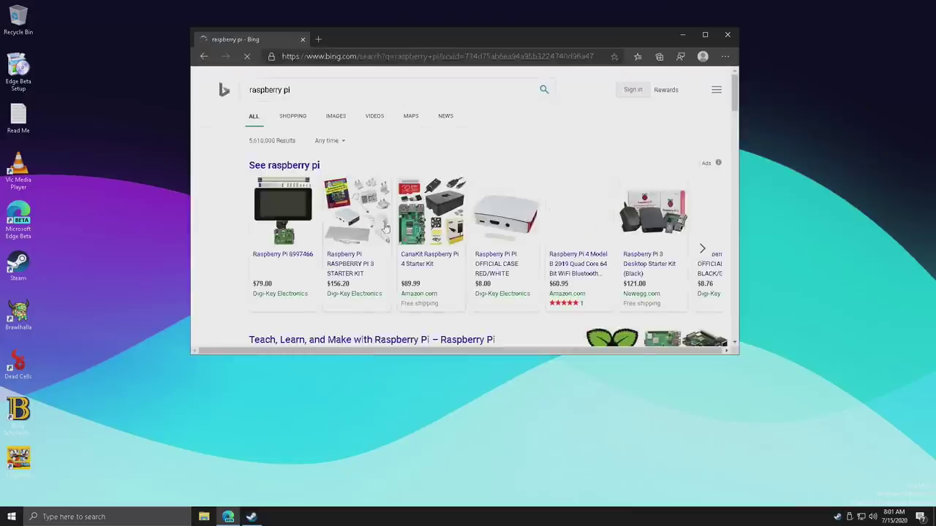
# Open the official raspberrypi.org result and look through its home page
pyautogui.scroll(-3, 438, 205)
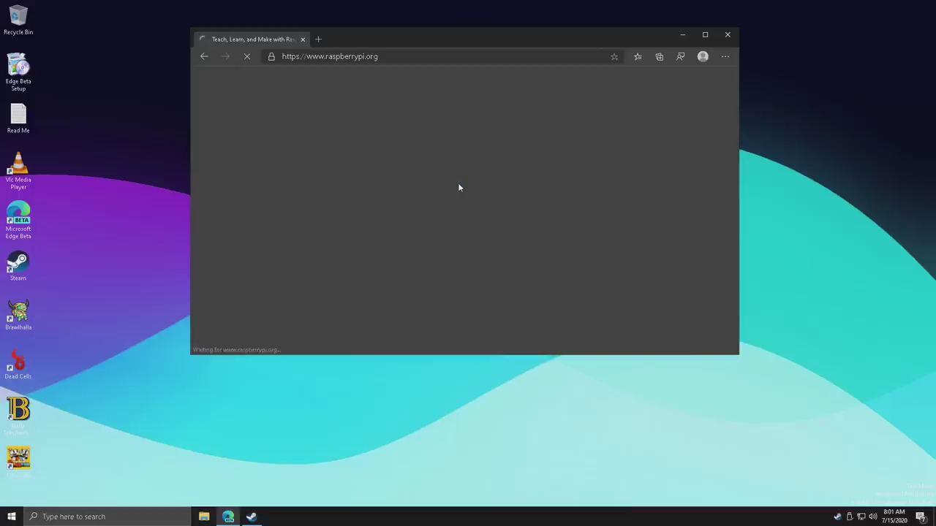
pyautogui.scroll(-10, 397, 237)
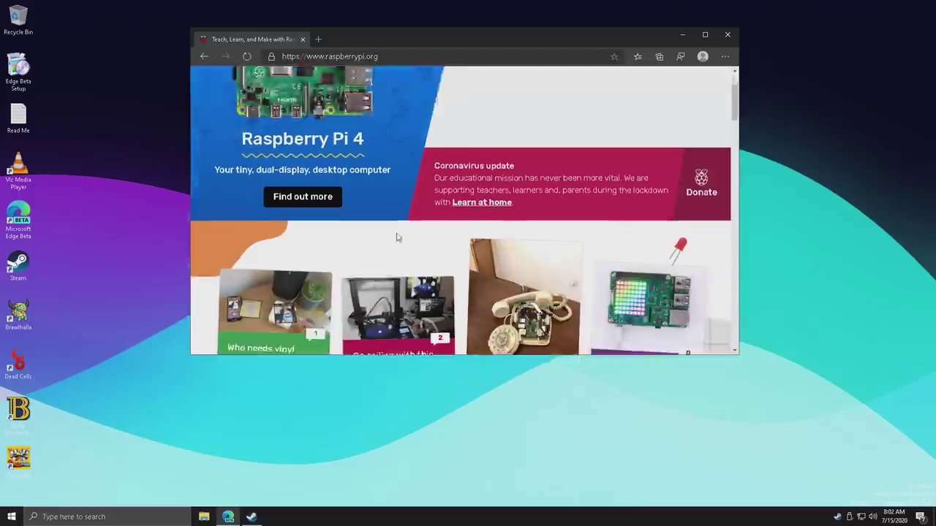
pyautogui.scroll(-6, 397, 237)
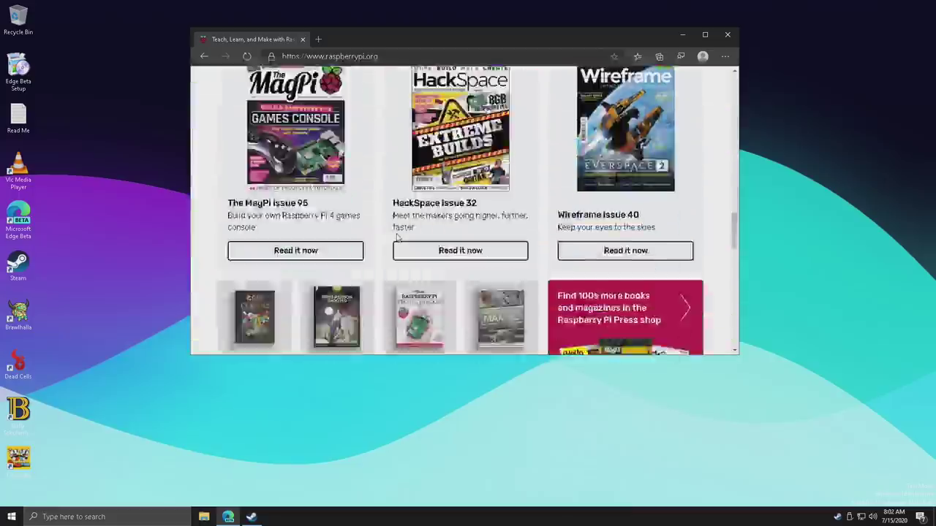
pyautogui.scroll(8, 398, 238)
pyautogui.scroll(8, 398, 238)
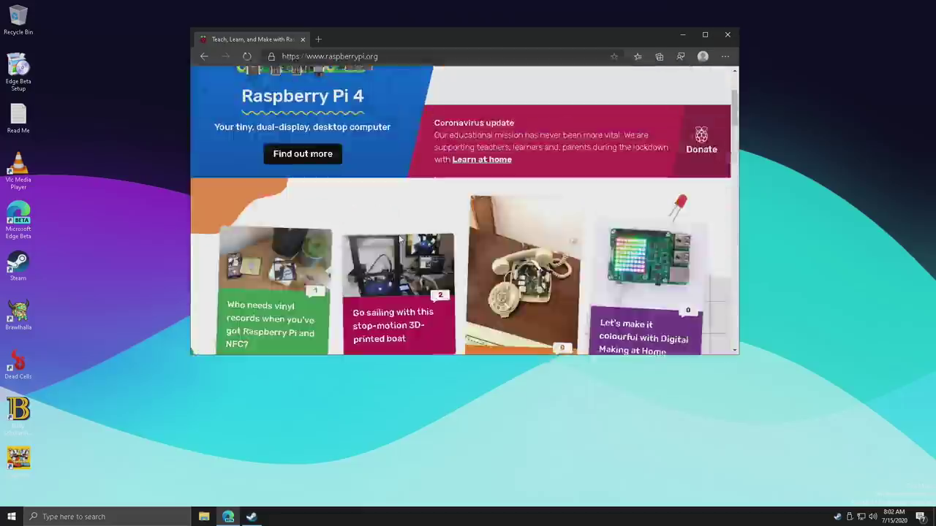
# Search the web for "youtube" and open the YouTube website from the results
pyautogui.click(390, 57)
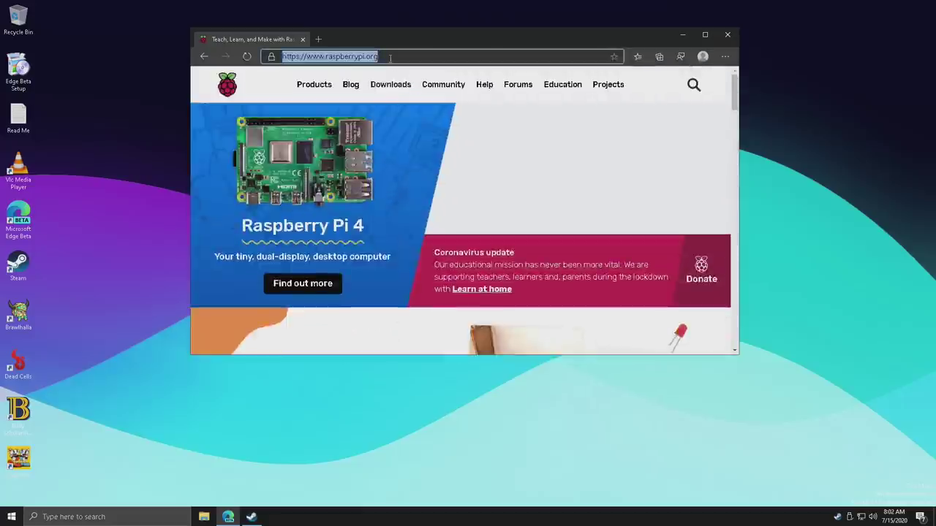
pyautogui.write('you')
pyautogui.press('Return')
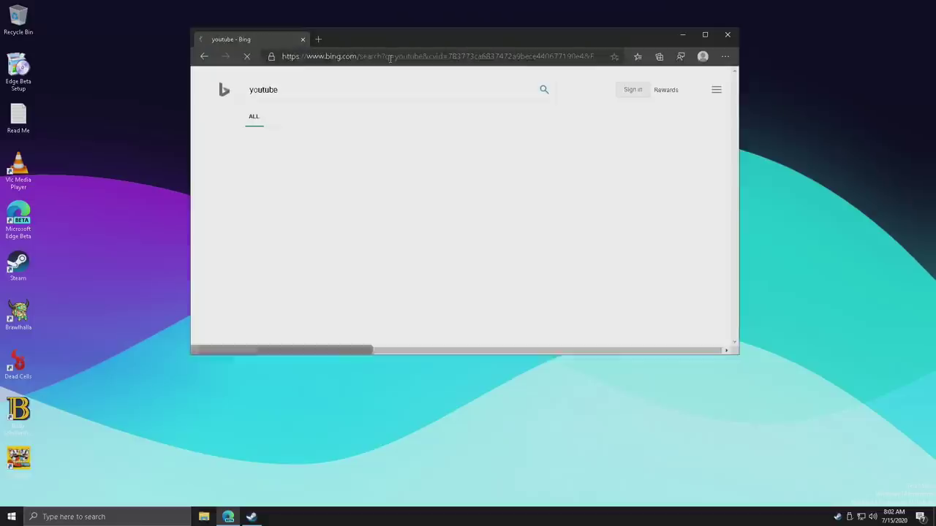
pyautogui.click(272, 159)
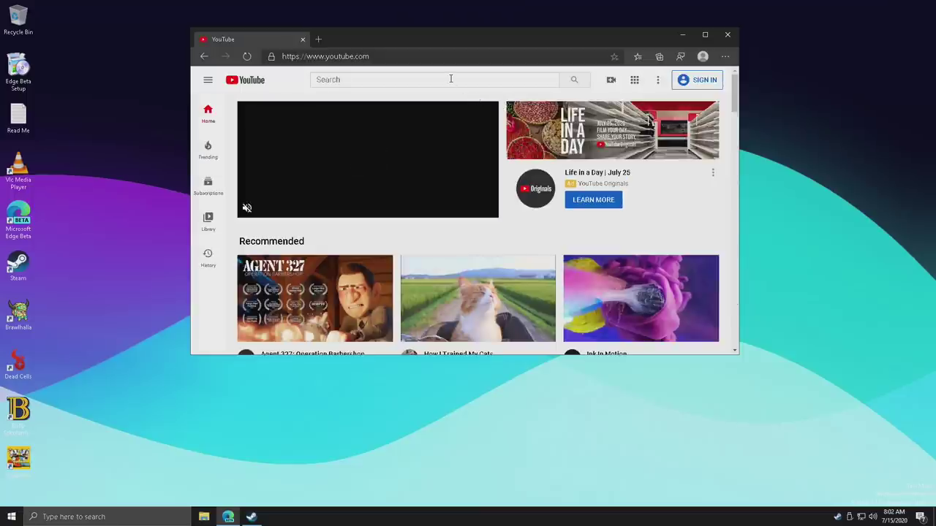
# Search YouTube for "blender" and play the video "Spring - Blender Open Movie"
pyautogui.click(450, 78)
pyautogui.write('b')
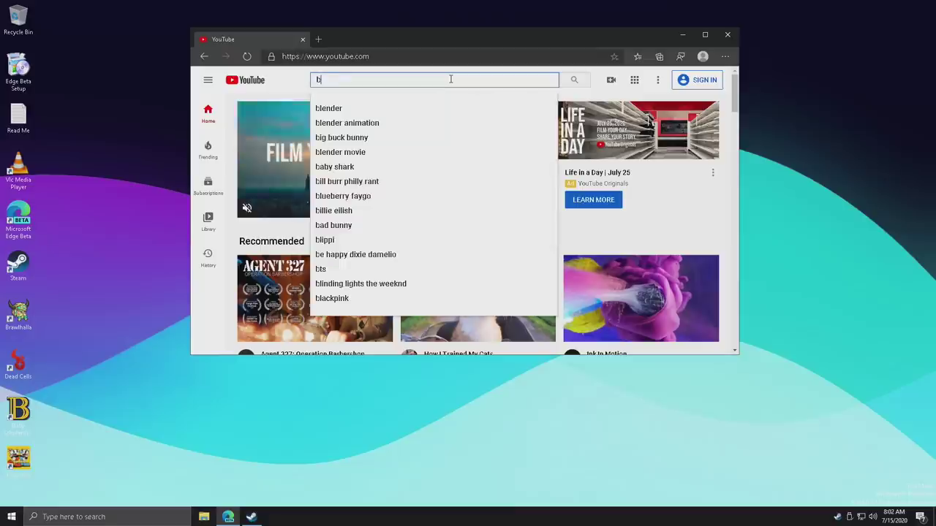
pyautogui.write('lender')
pyautogui.press('Return')
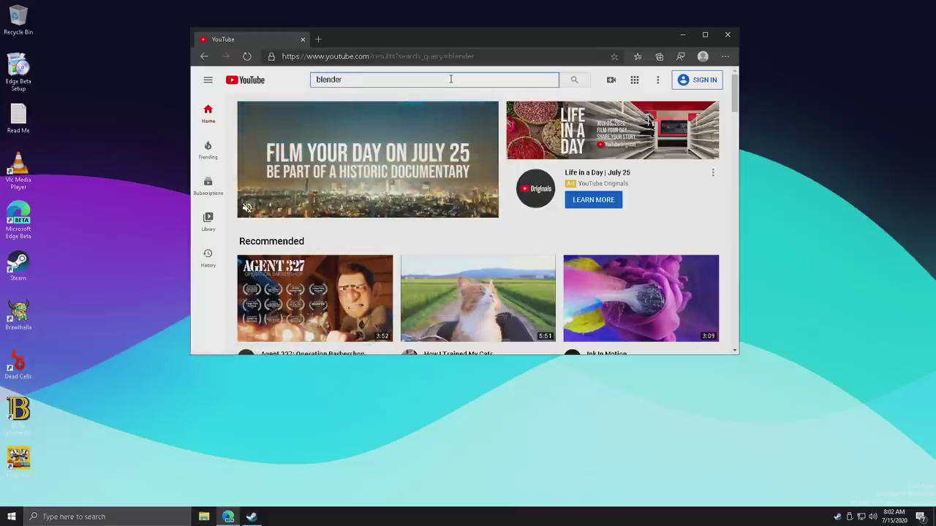
pyautogui.scroll(-3, 439, 176)
pyautogui.scroll(-2, 447, 183)
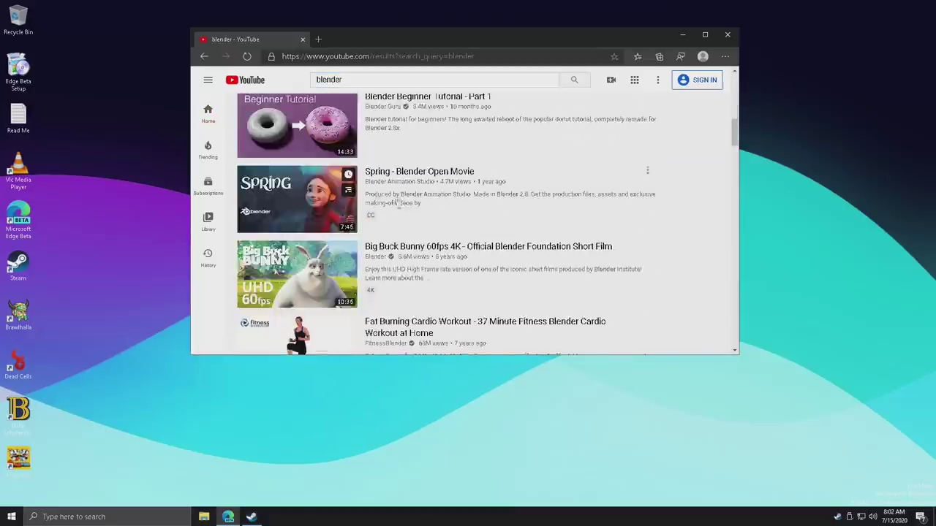
pyautogui.click(297, 198)
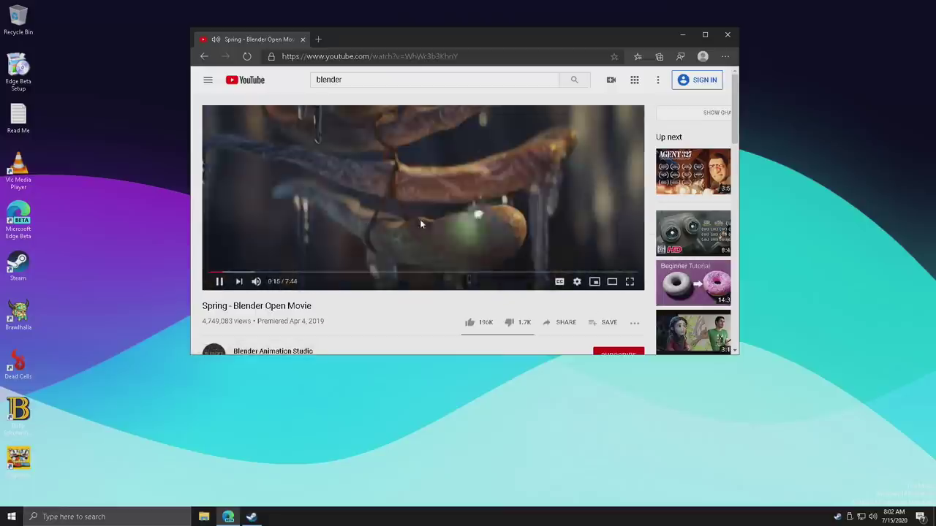
# Display the technical playback statistics over the playing video to check dropped frames, and close the browser
pyautogui.rightClick(421, 214)
pyautogui.click(482, 341)
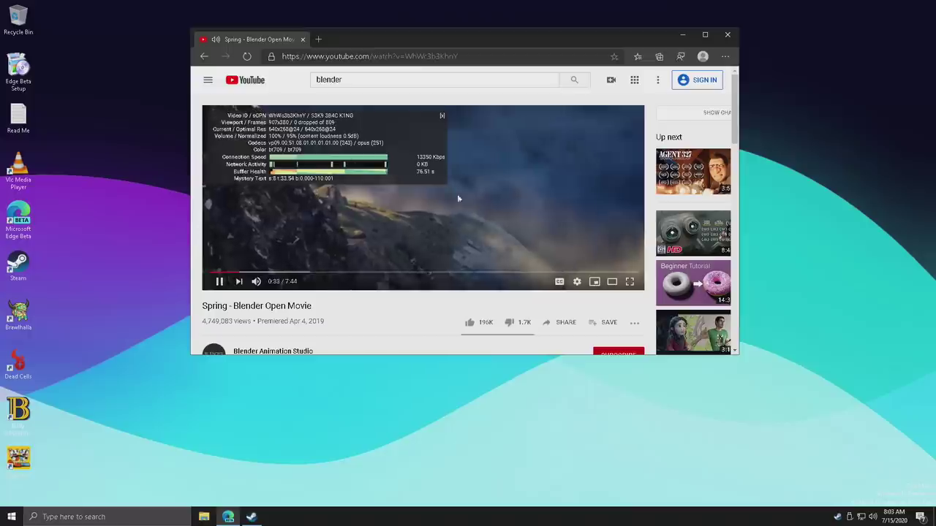
pyautogui.click(726, 34)
# Launch the Microsoft Store and the Pandora app, and close Pandora after viewing its Stations page
pyautogui.press('super')
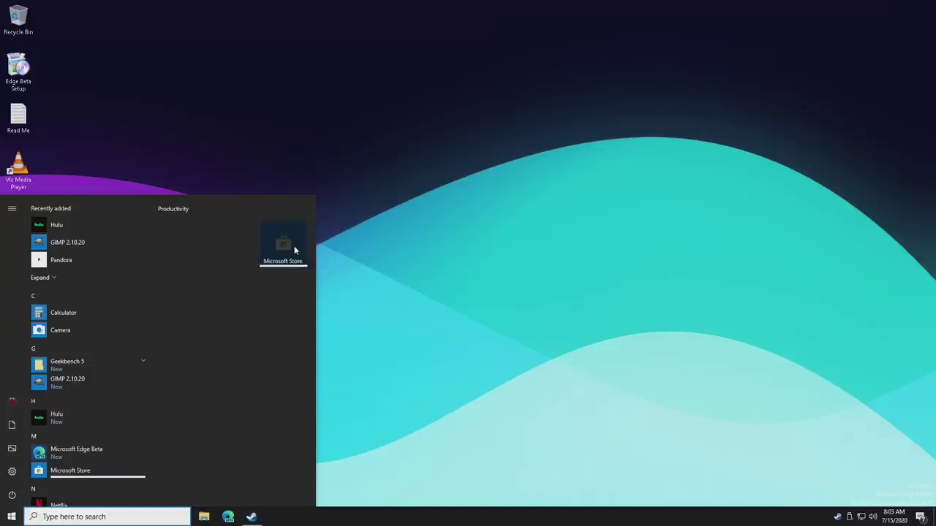
pyautogui.click(295, 247)
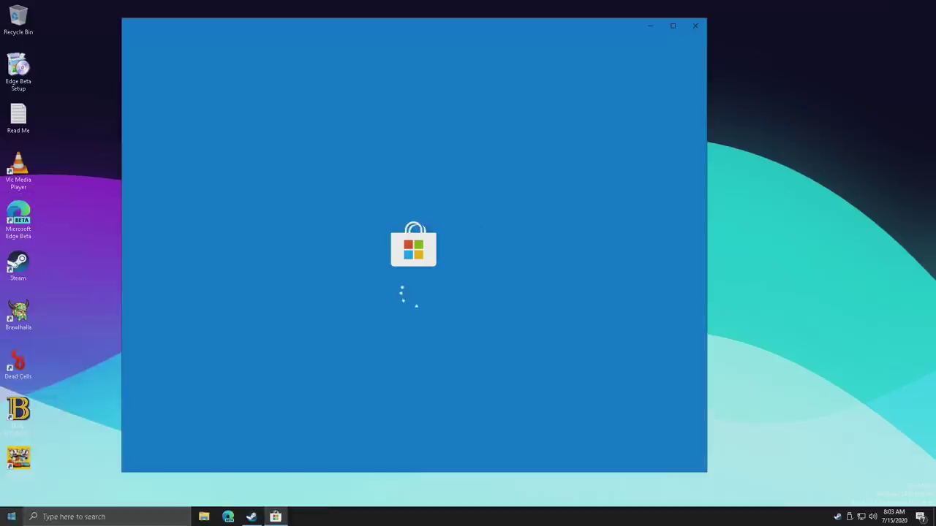
pyautogui.click(12, 517)
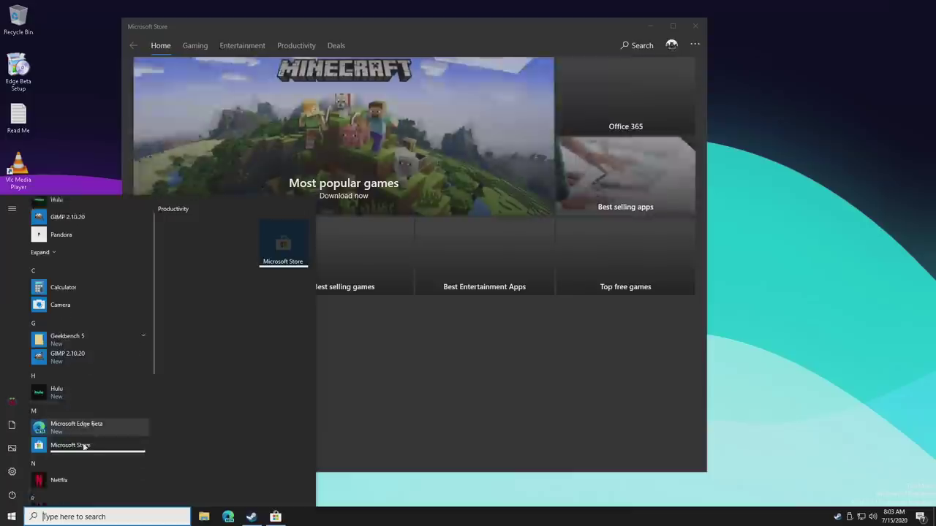
pyautogui.scroll(-3, 83, 442)
pyautogui.click(62, 354)
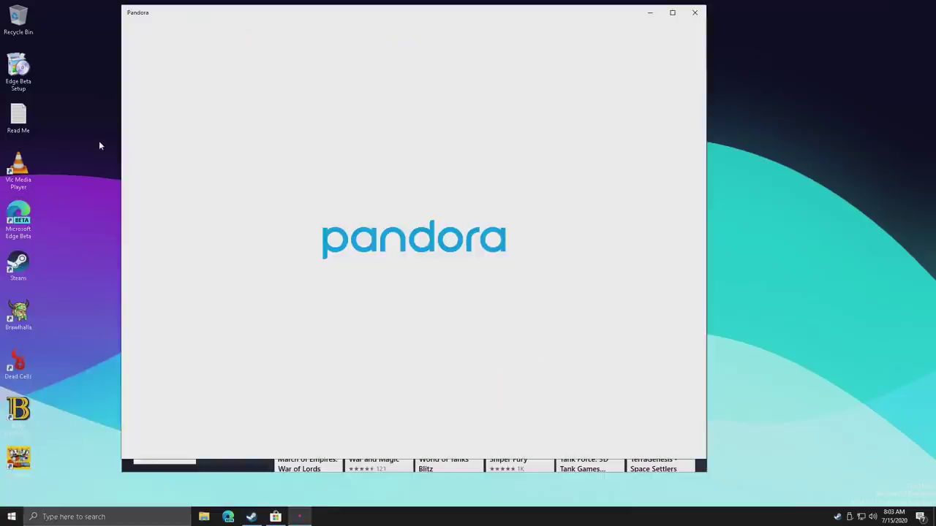
pyautogui.moveTo(477, 17); pyautogui.dragTo(521, 25)
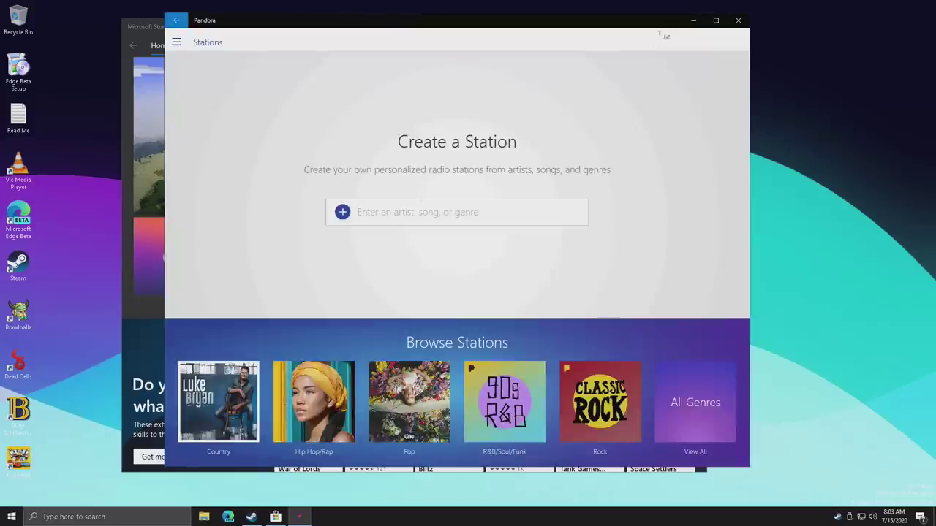
pyautogui.click(737, 20)
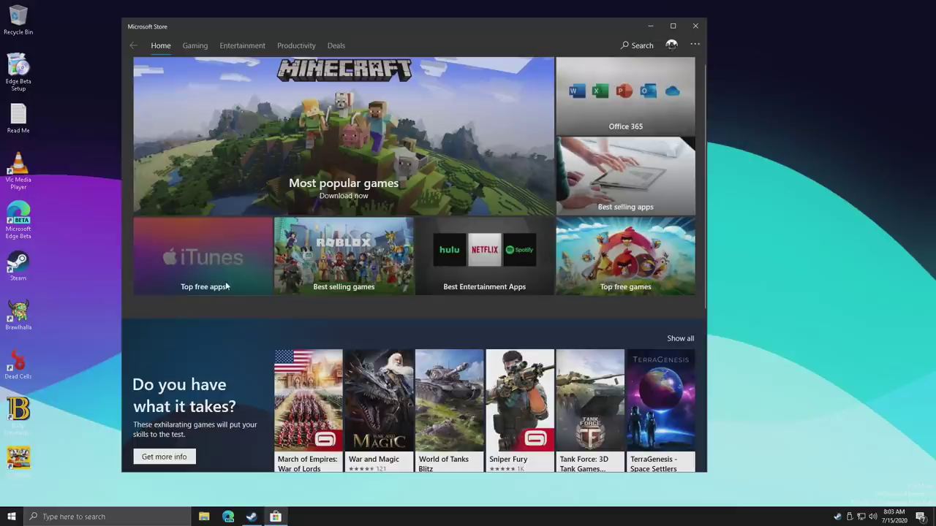
# Look through the Gaming section of the Microsoft Store, including the best selling and top free games, and minimize the window
pyautogui.click(198, 50)
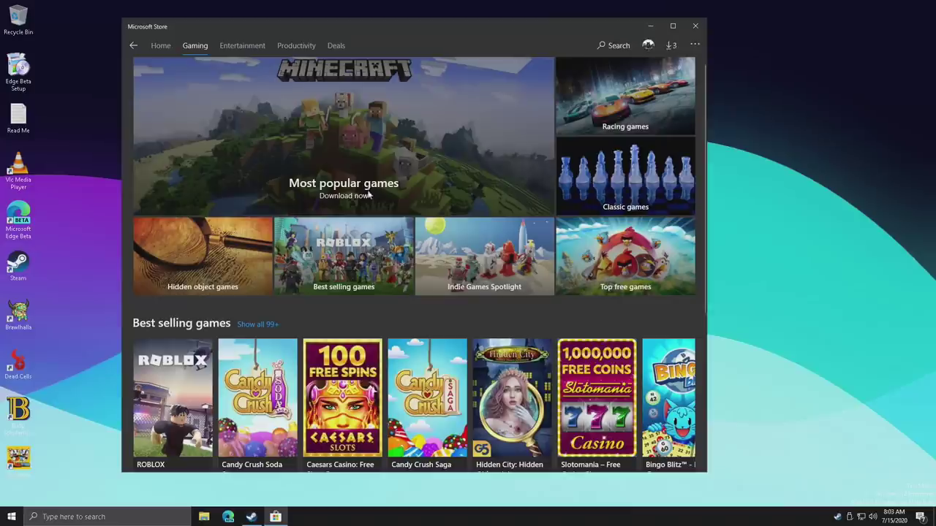
pyautogui.scroll(-3, 369, 195)
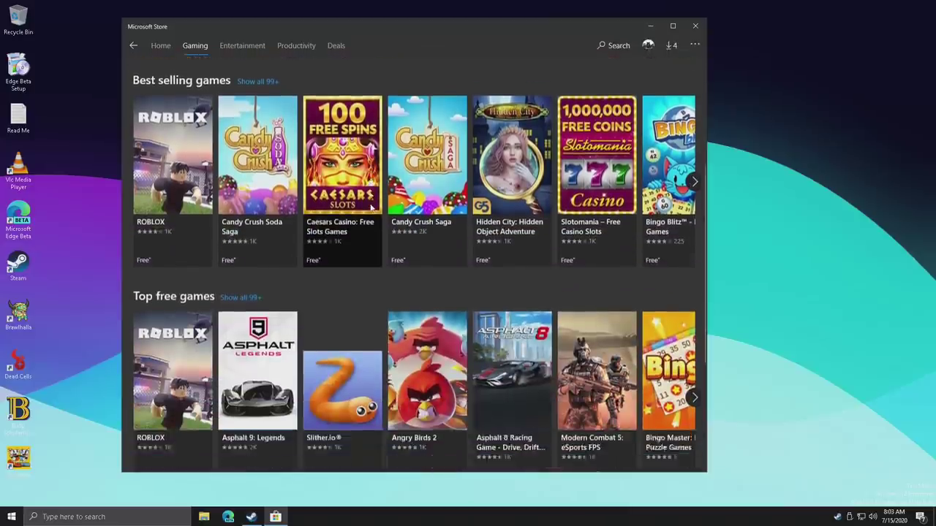
pyautogui.scroll(-3, 371, 208)
pyautogui.click(649, 25)
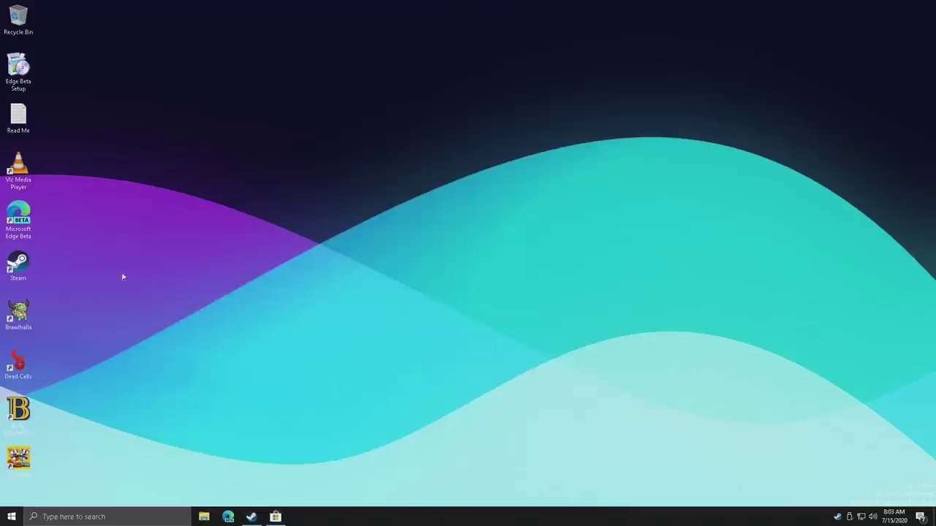
# Launch the Steam client from the desktop
pyautogui.doubleClick(19, 265)
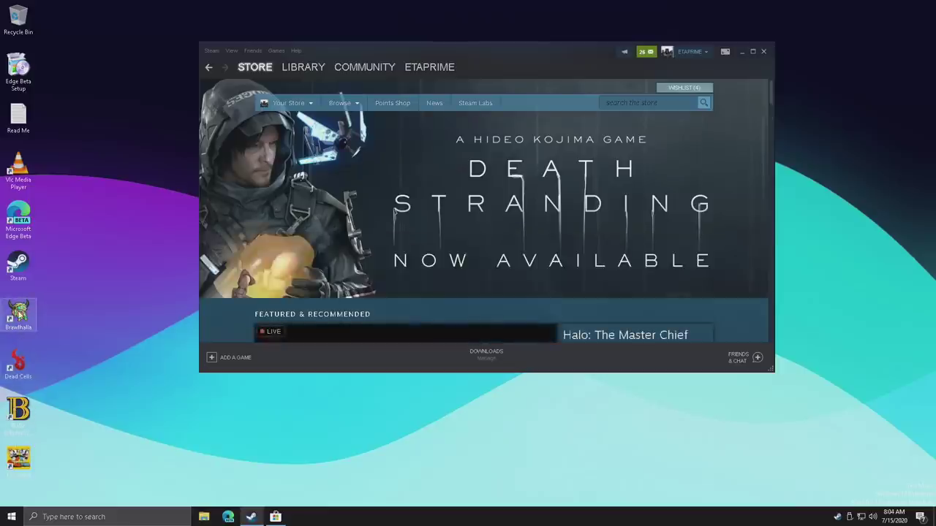
# Close the Steam window and launch Brawlhalla from the desktop
pyautogui.moveTo(57, 303); pyautogui.dragTo(29, 475)
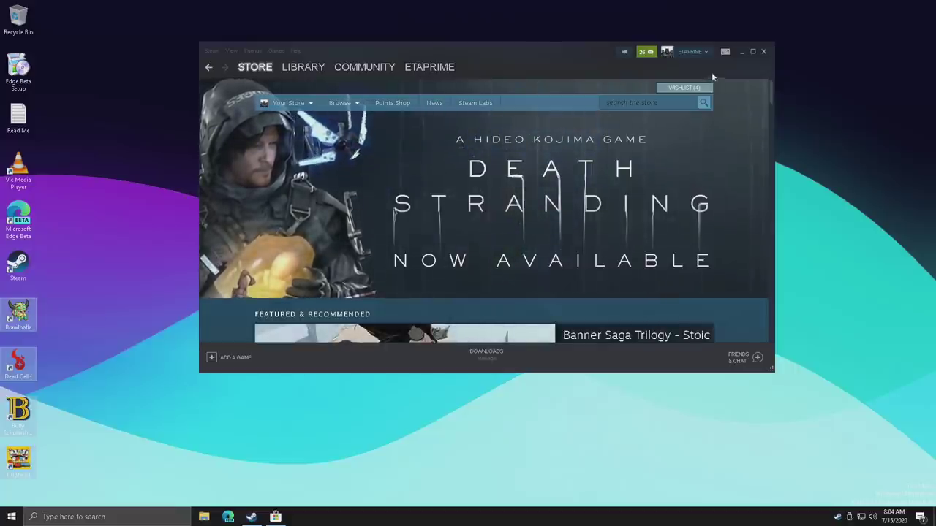
pyautogui.click(764, 52)
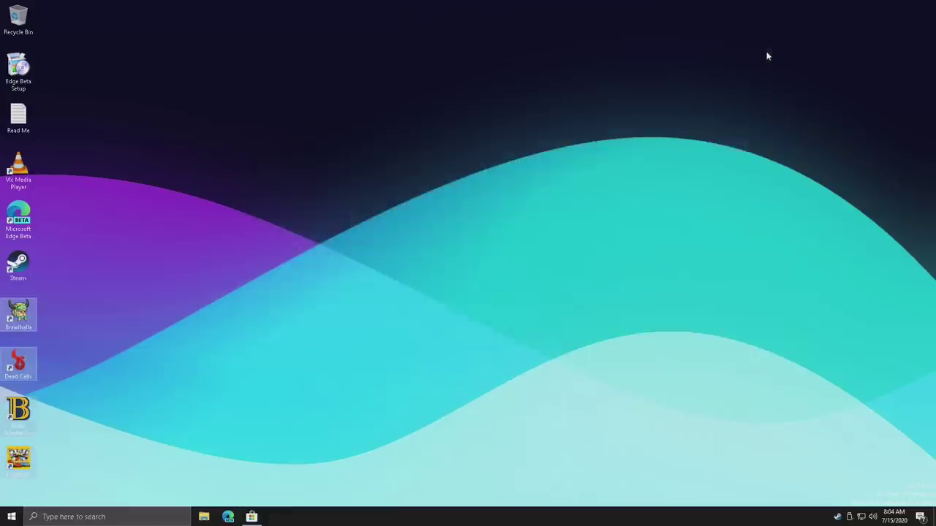
pyautogui.click(152, 316)
pyautogui.doubleClick(20, 313)
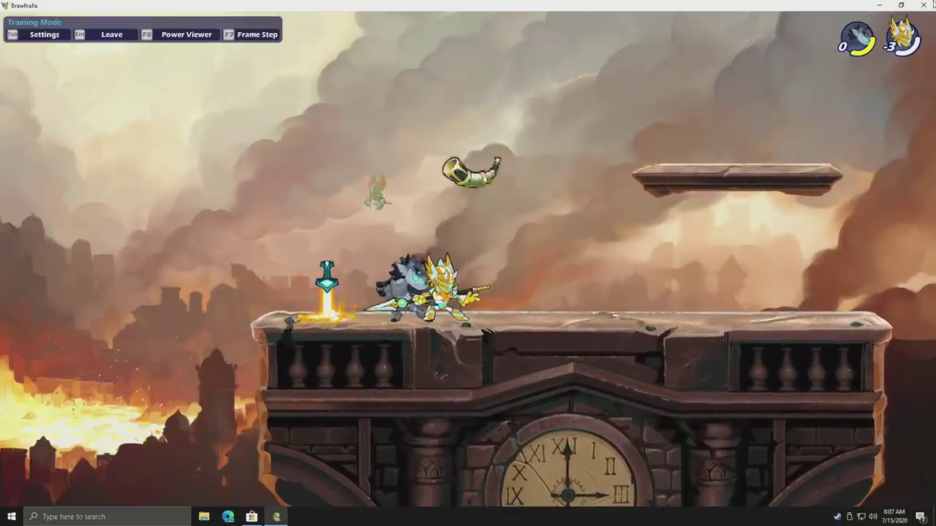
# Close Brawlhalla and open the Steam library to launch Half-Life 2
pyautogui.hotkey('alt', 'F4')
pyautogui.press('Up')
pyautogui.press('Return')
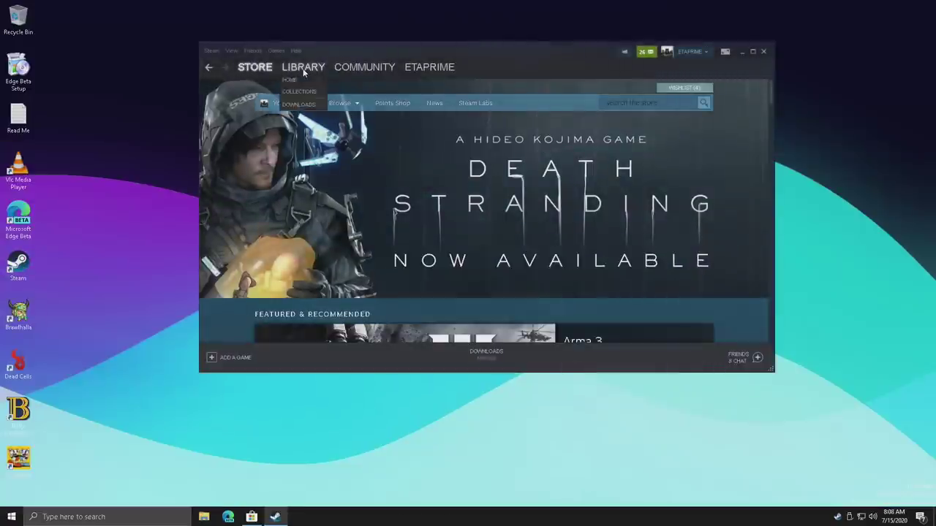
pyautogui.click(303, 68)
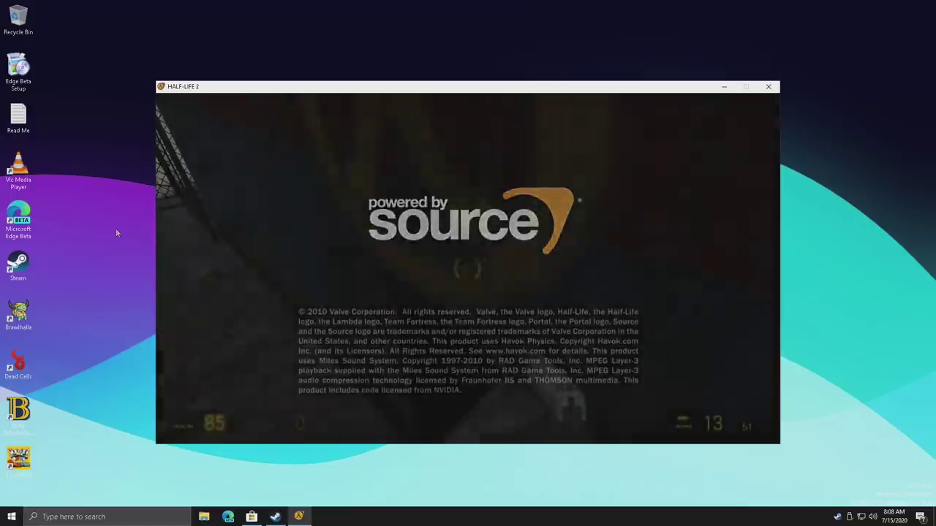
# Walk forward in Half-Life 2 between the containers and along the fenced alley, and turn towards the soldier behind the chain-link fence
pyautogui.press('w')
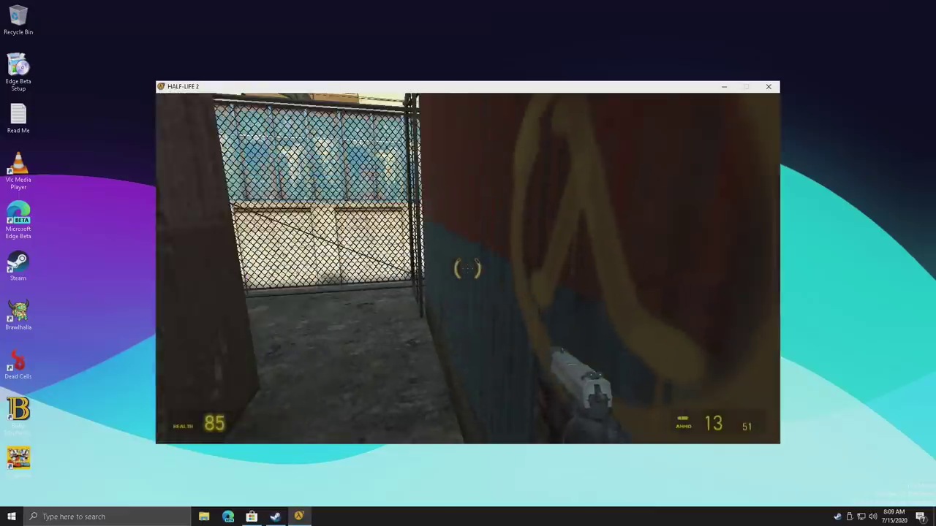
pyautogui.press('w')
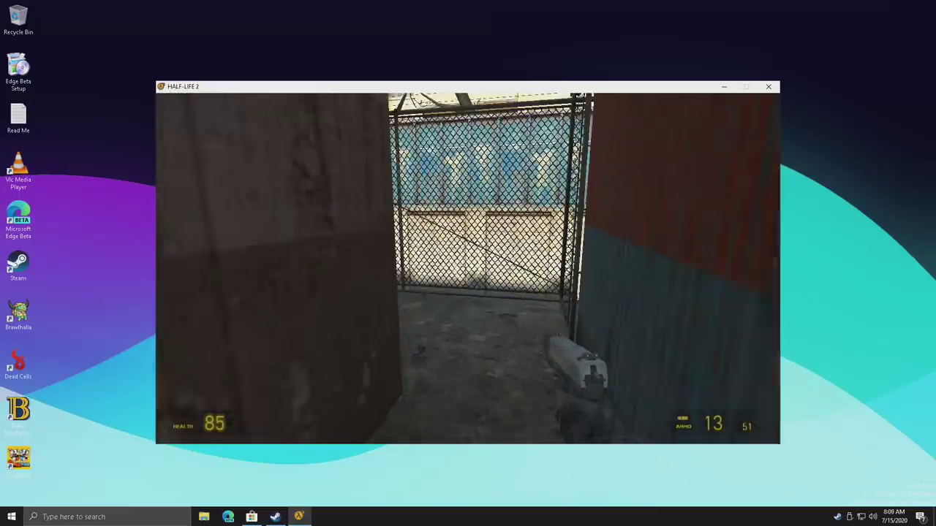
pyautogui.press('w')
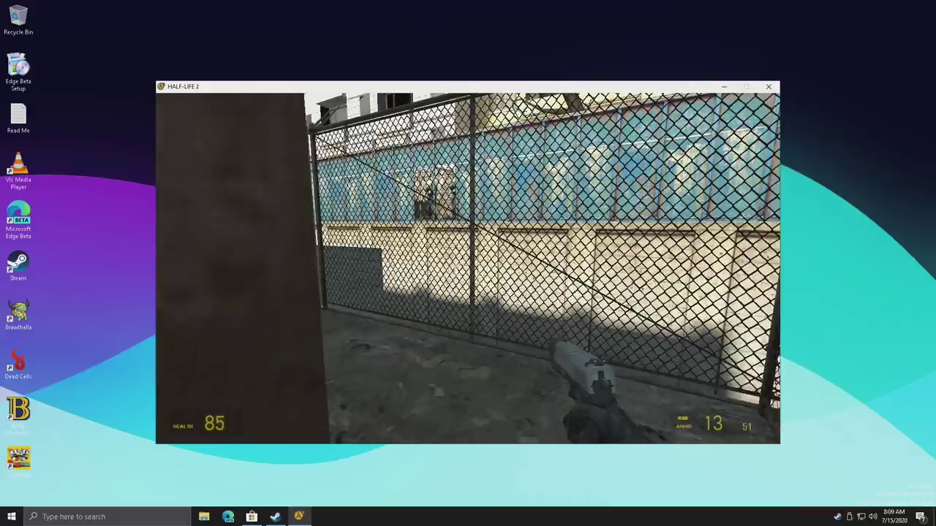
pyautogui.press('w')
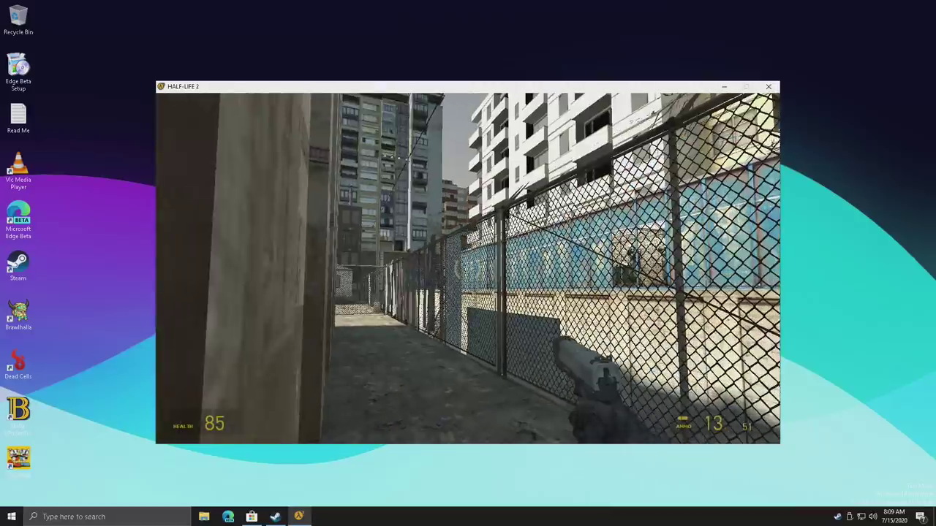
pyautogui.press('w')
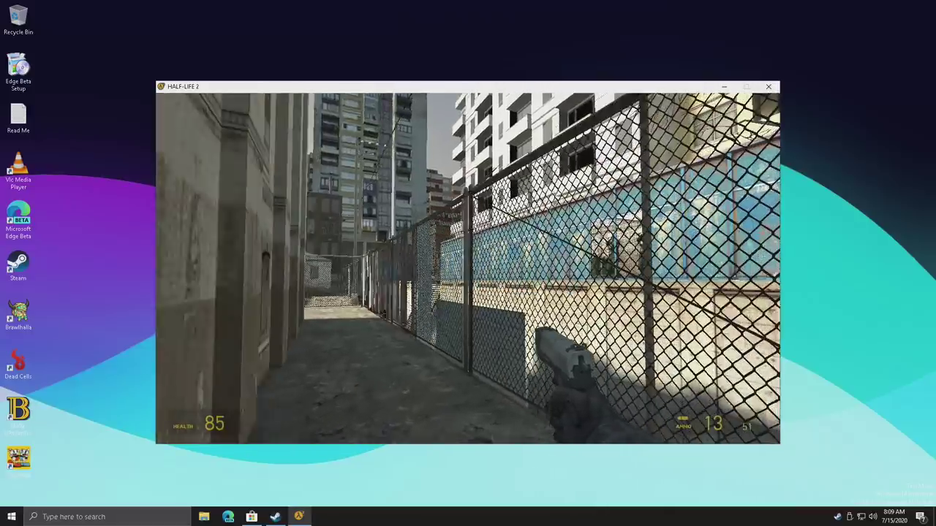
pyautogui.press('w')
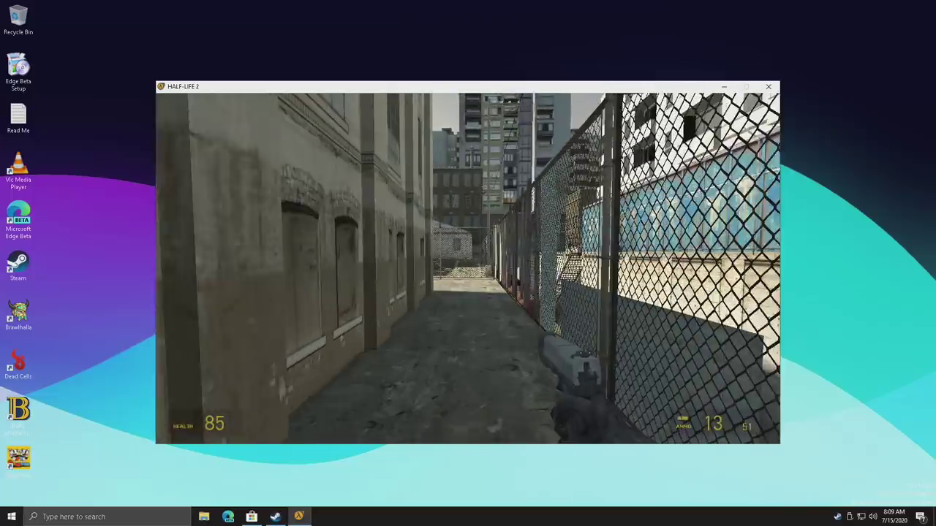
pyautogui.press('w')
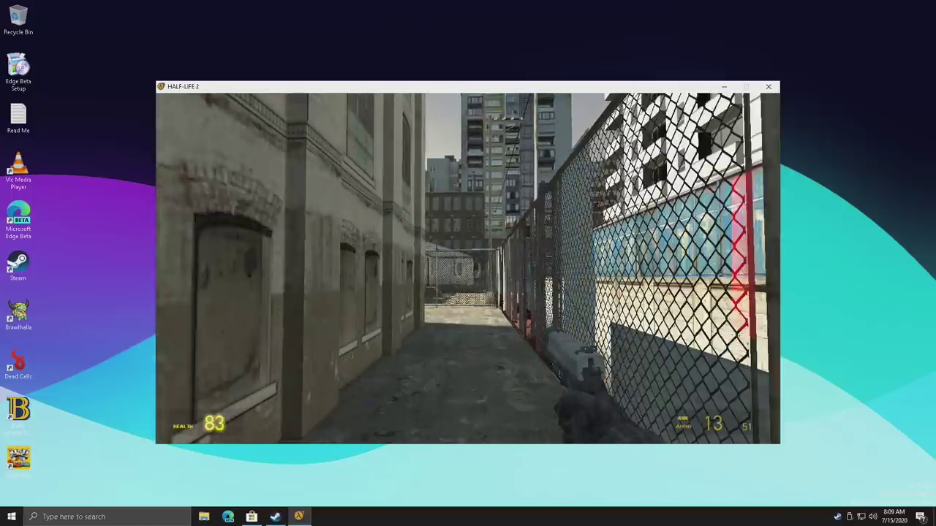
pyautogui.press('w')
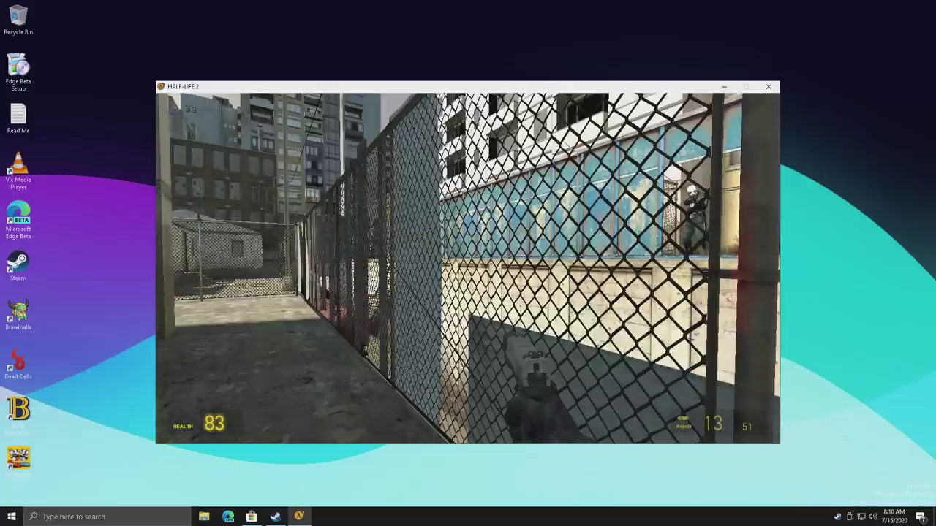
pyautogui.press('w')
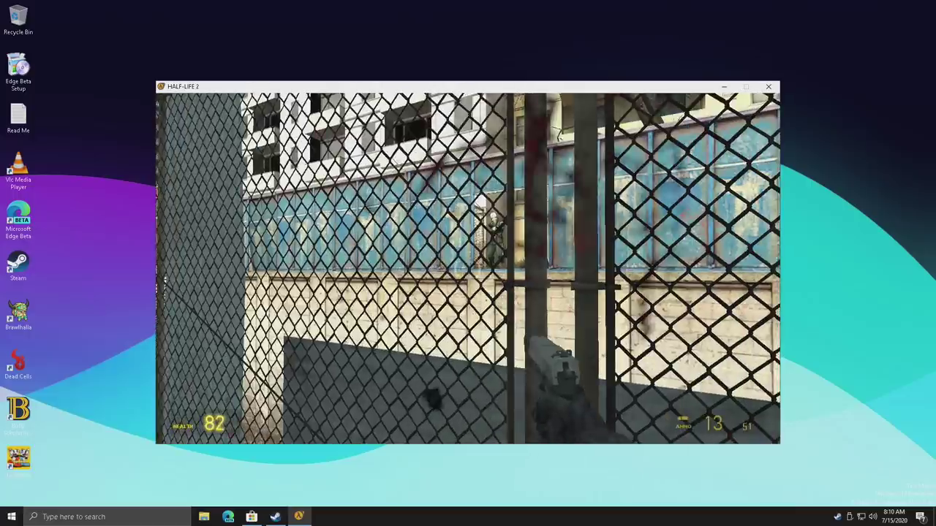
pyautogui.press('w')
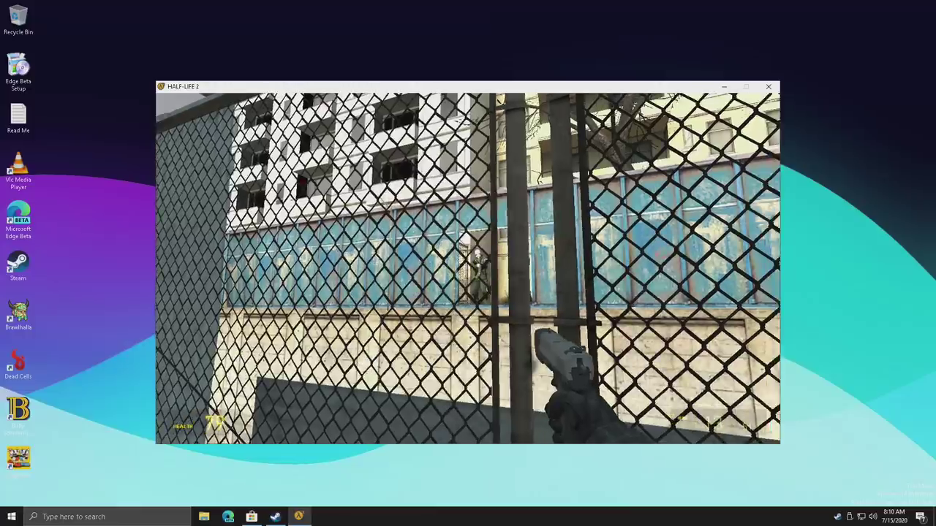
# Fire the pistol at the soldier behind the fence, and close Half-Life 2
pyautogui.click(467, 269)
pyautogui.click(468, 269)
pyautogui.click(468, 269)
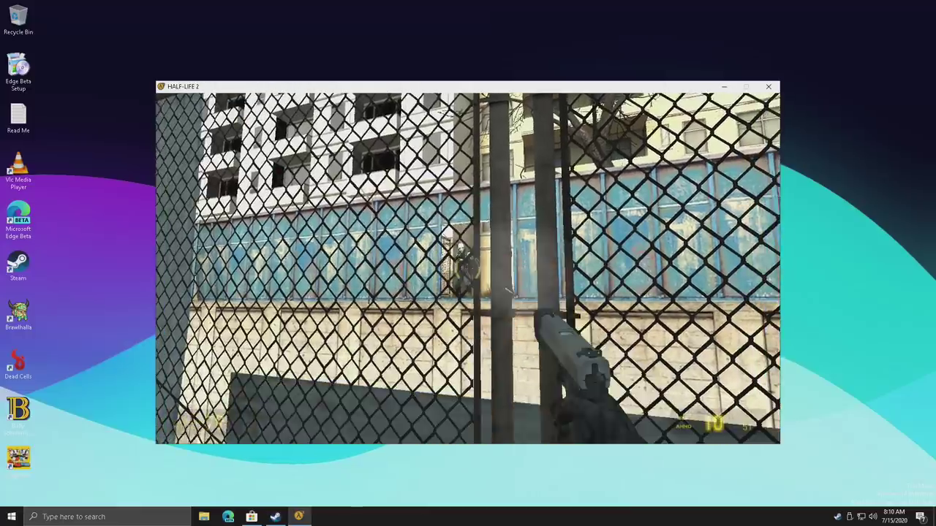
pyautogui.click(468, 268)
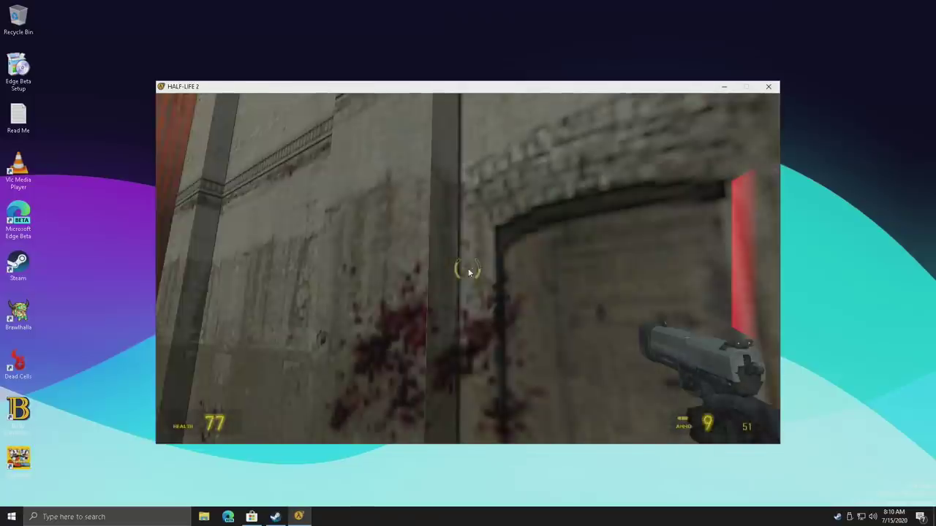
pyautogui.press('Escape')
pyautogui.click(768, 87)
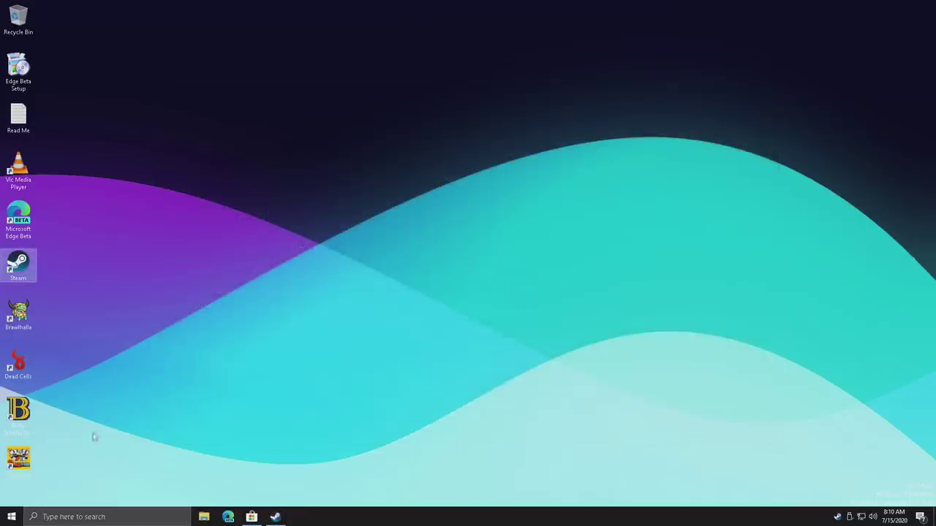
pyautogui.moveTo(229, 83); pyautogui.dragTo(729, 416)
pyautogui.moveTo(320, 119); pyautogui.dragTo(755, 369)
pyautogui.moveTo(761, 434); pyautogui.dragTo(171, 94)
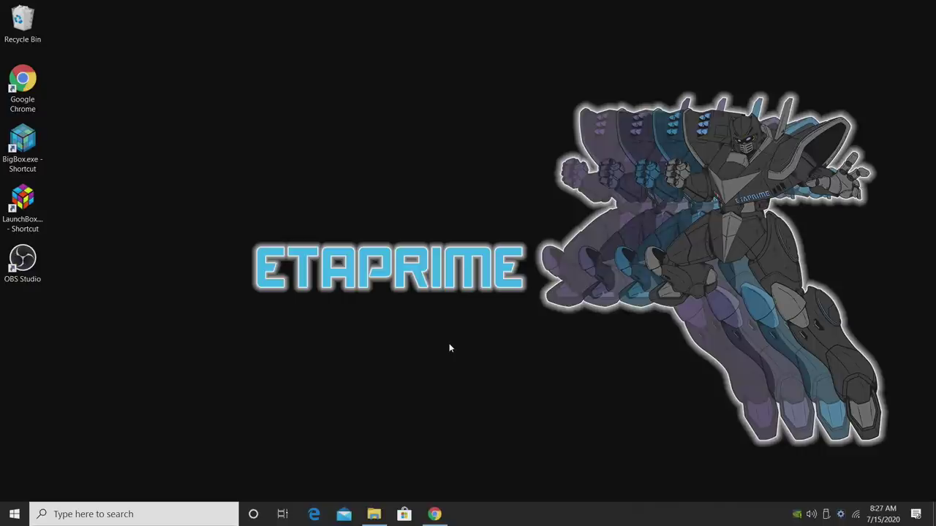
# Switch to Chrome and download build 0.2.1.rar from the MEGA page linked in the Discord download-links channel
pyautogui.click(434, 514)
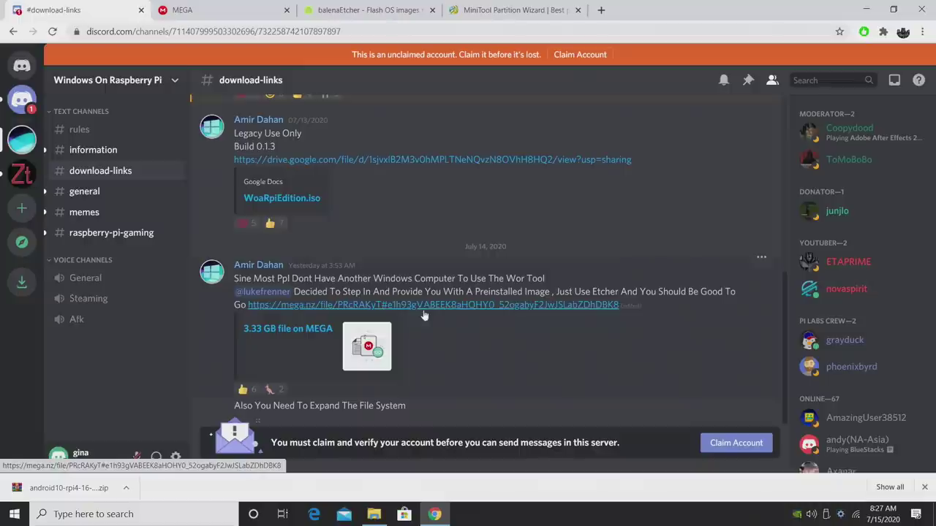
pyautogui.click(217, 6)
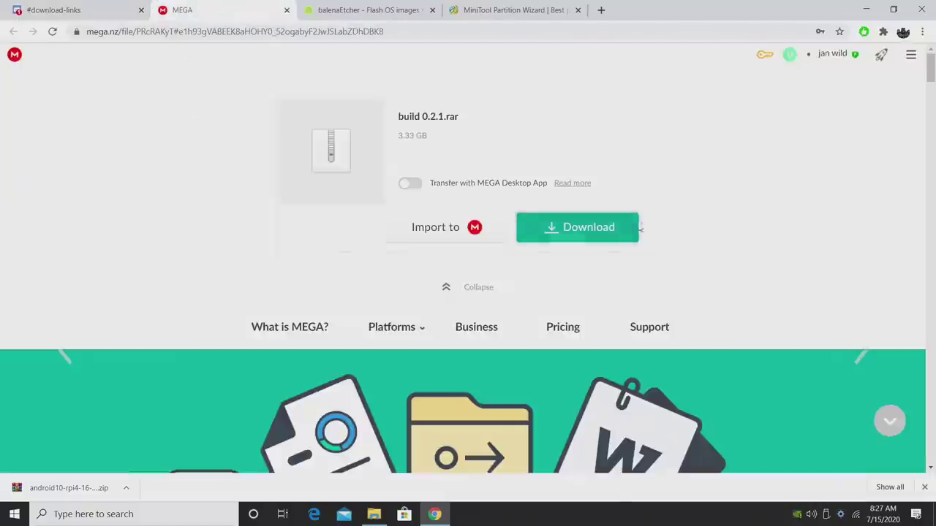
pyautogui.click(604, 241)
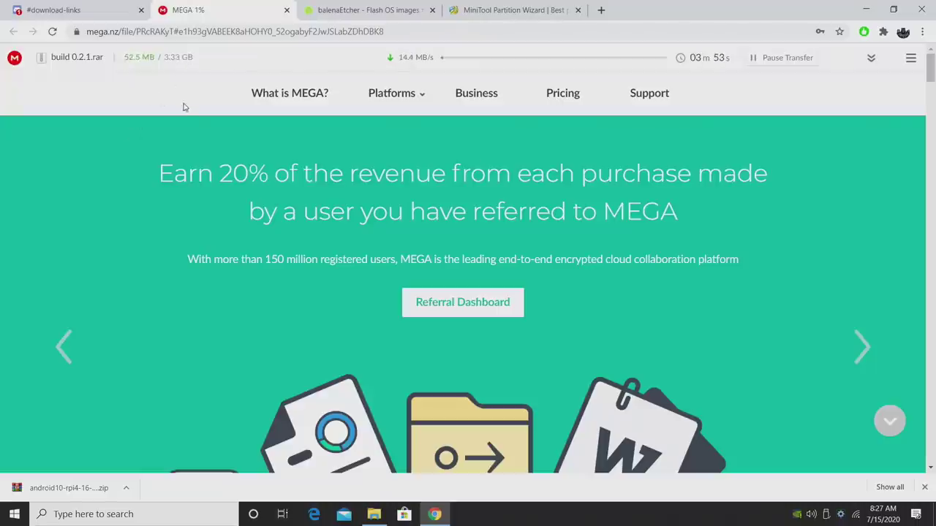
# Download the portable Windows (x86|x64) version of balenaEtcher and bring up the MiniTool Partition Wizard website
pyautogui.click(367, 11)
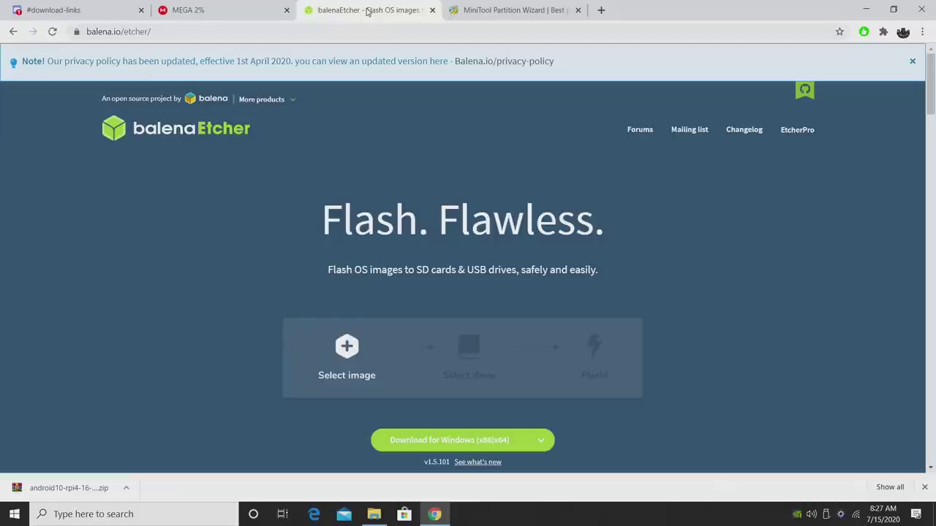
pyautogui.scroll(-2, 287, 252)
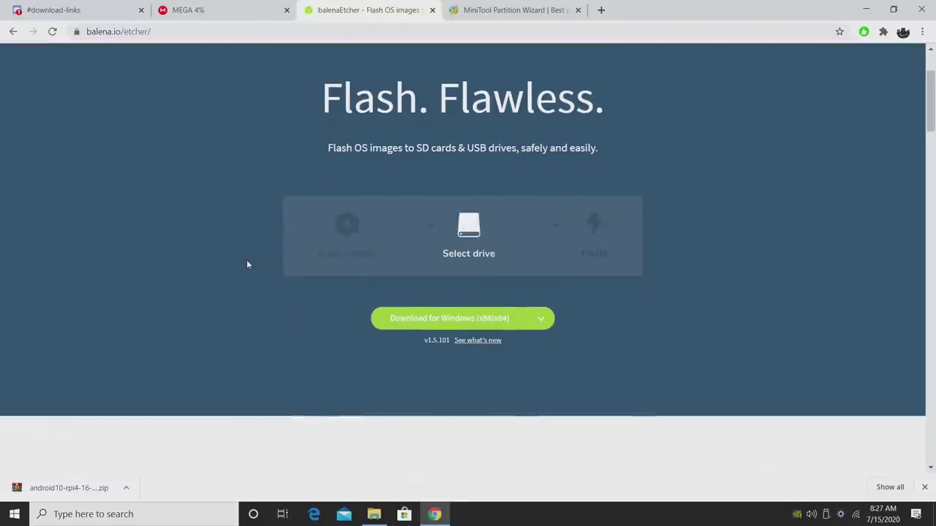
pyautogui.click(541, 319)
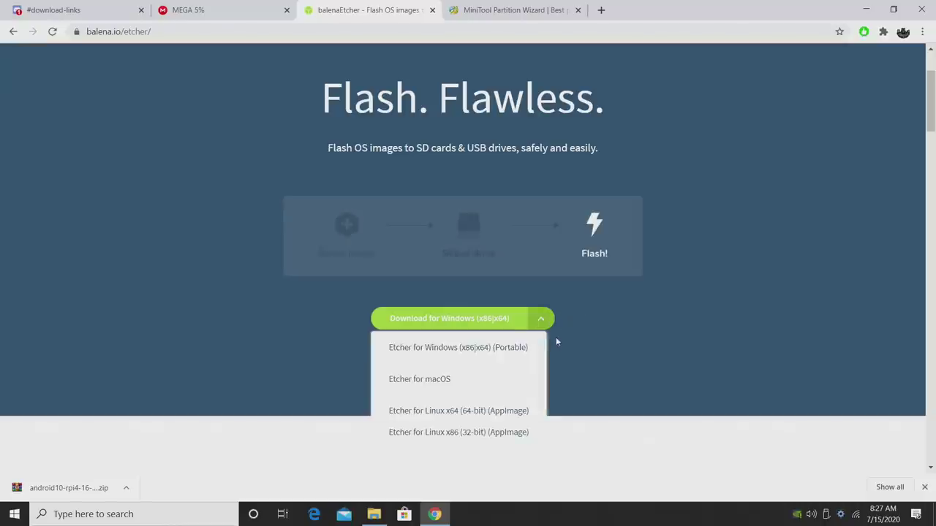
pyautogui.click(503, 349)
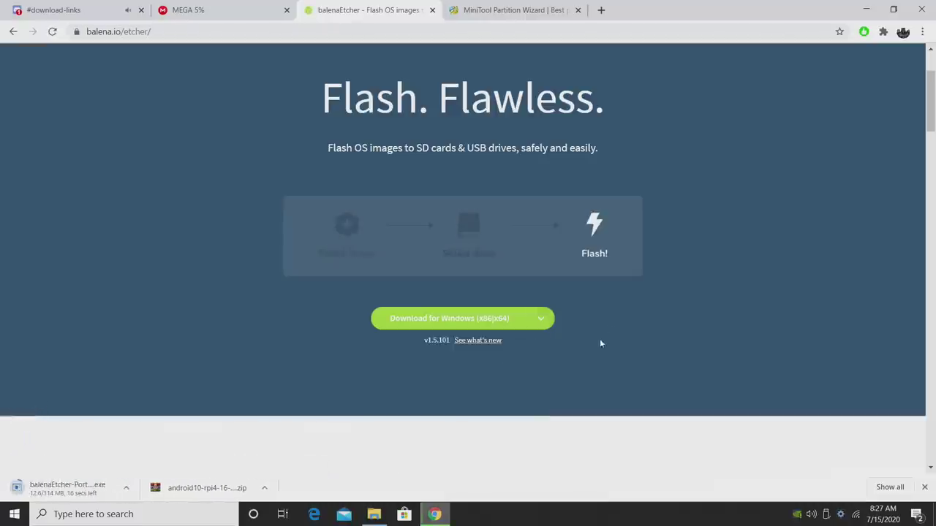
pyautogui.click(491, 4)
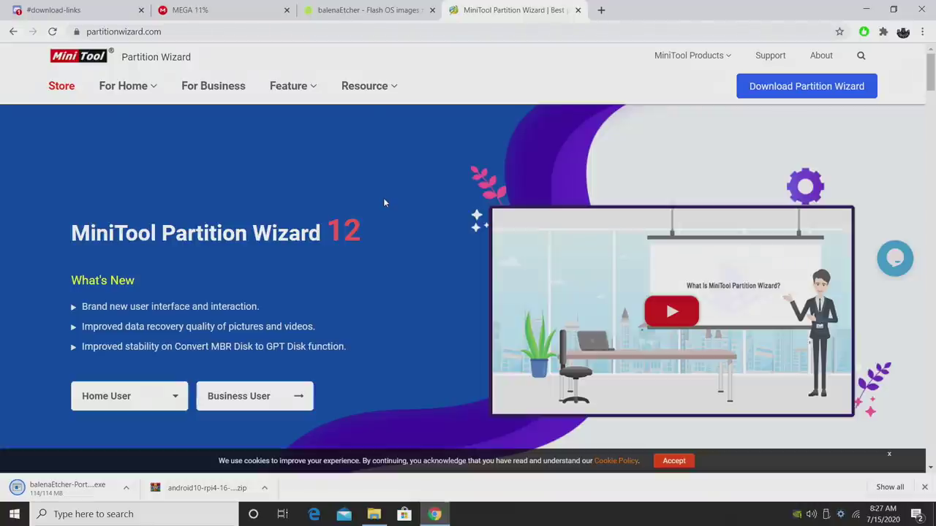
pyautogui.click(675, 139)
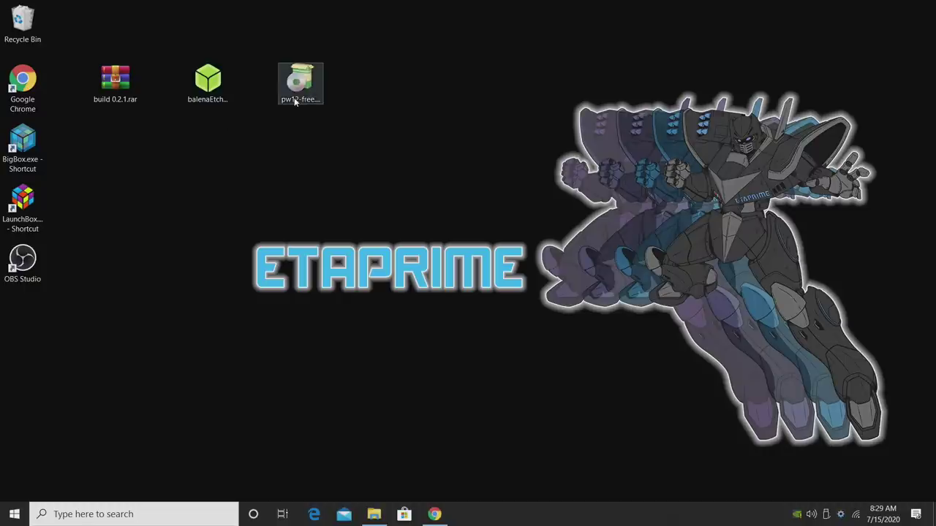
# Extract build 0.2.1.rar into its own folder, placed below the archive on the desktop, and check the folder's contents
pyautogui.rightClick(116, 77)
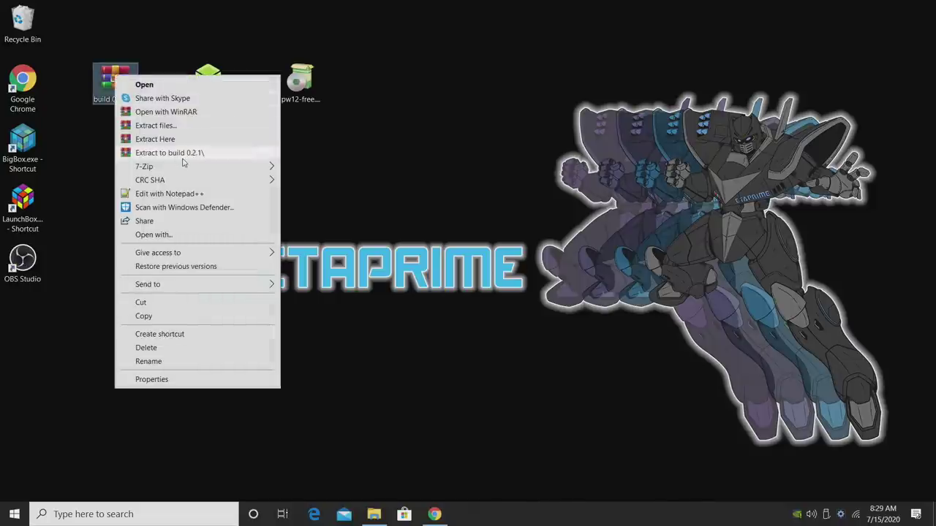
pyautogui.click(185, 155)
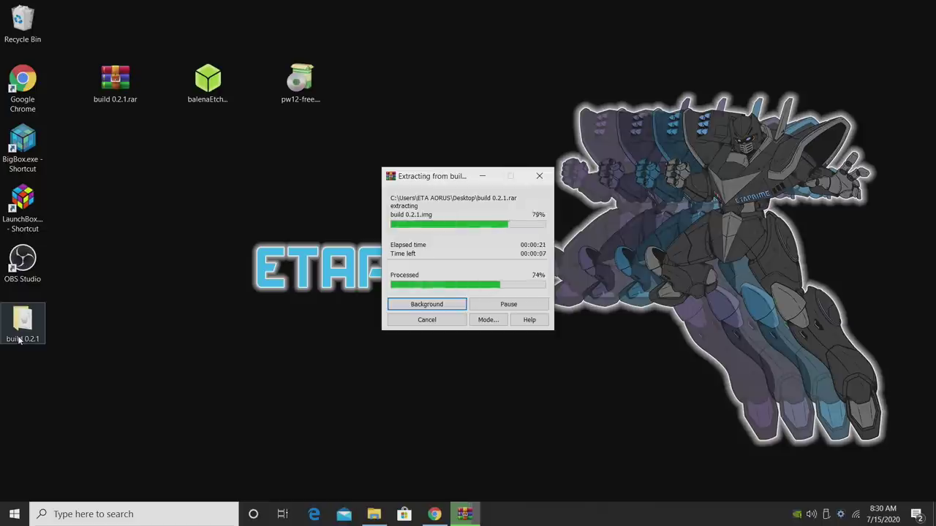
pyautogui.moveTo(20, 338); pyautogui.dragTo(118, 177)
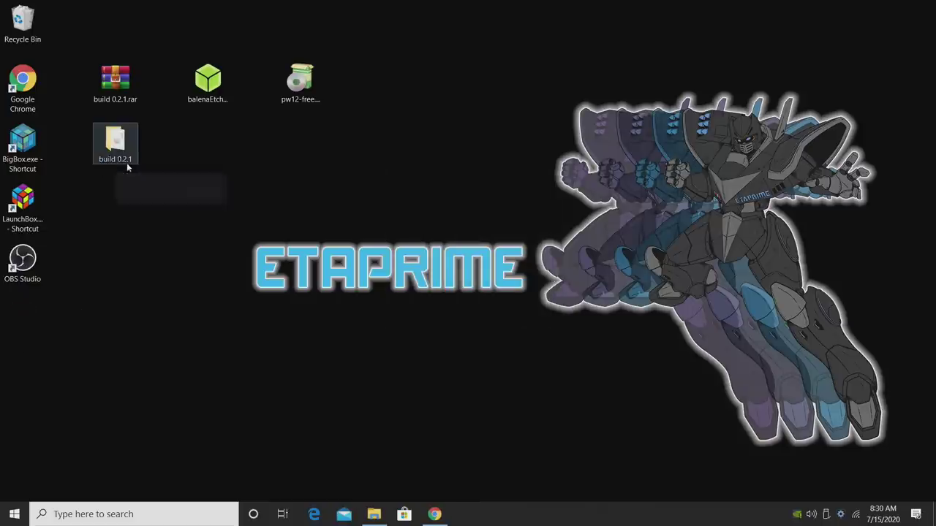
pyautogui.doubleClick(124, 167)
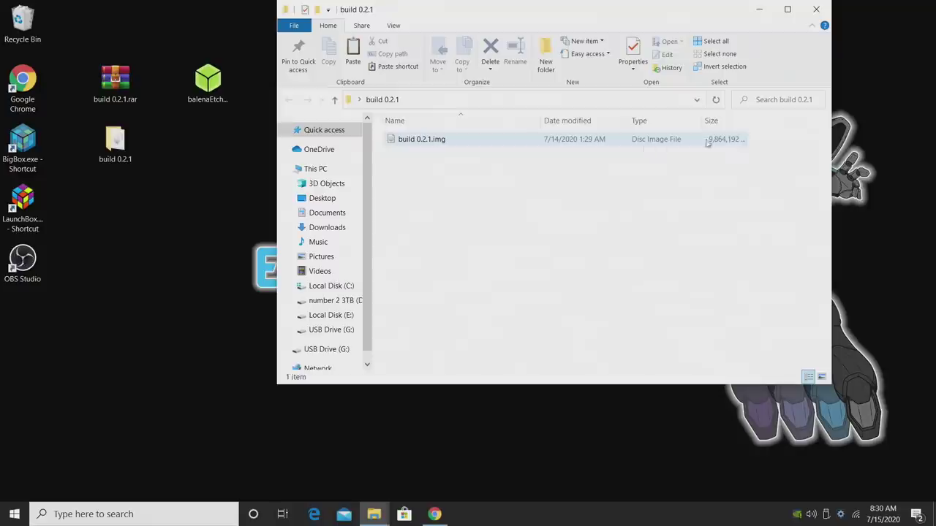
pyautogui.click(759, 9)
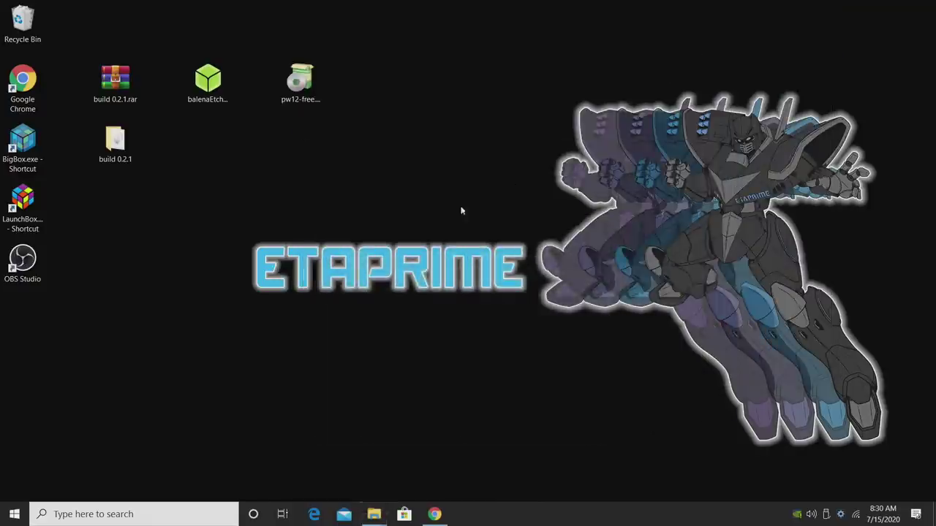
# Flash build 0.2.1.img to the TS-RDF5 SD Transcend USB Device with balenaEtcher, and shift its window slightly down
pyautogui.click(213, 85)
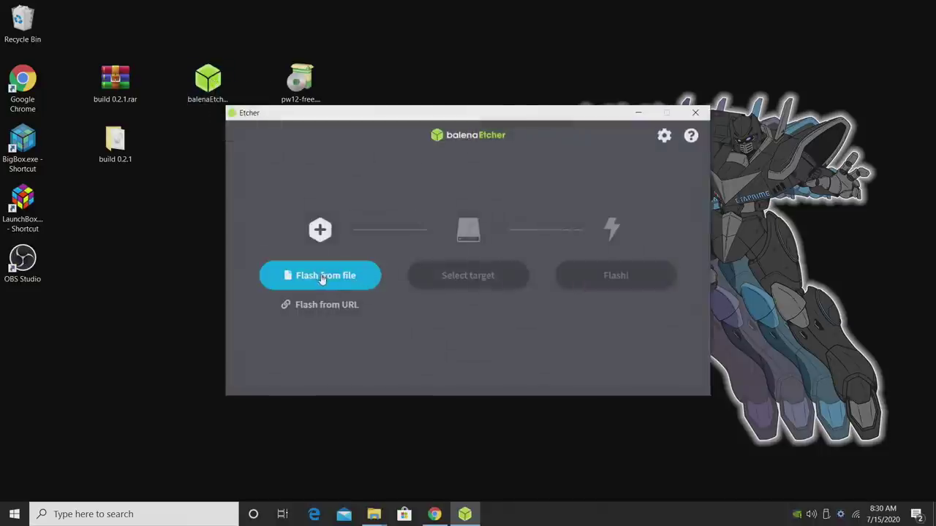
pyautogui.click(307, 285)
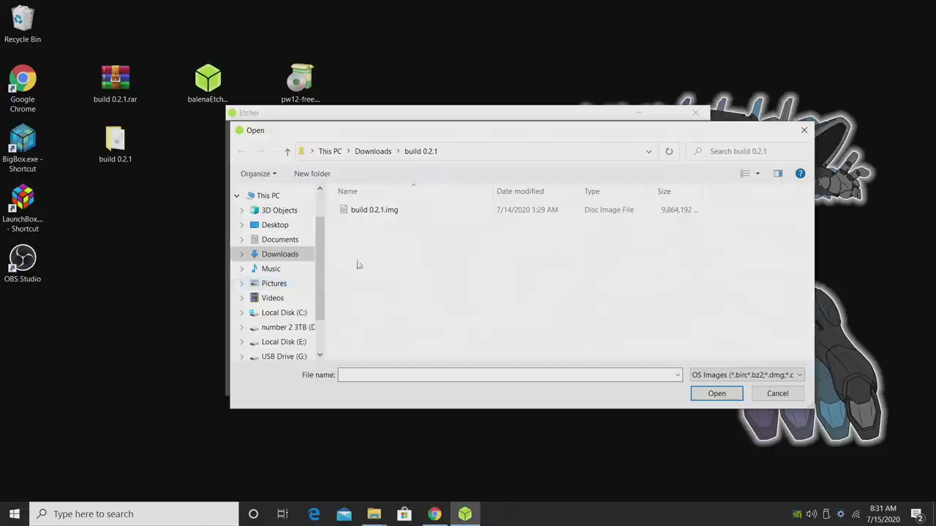
pyautogui.doubleClick(375, 211)
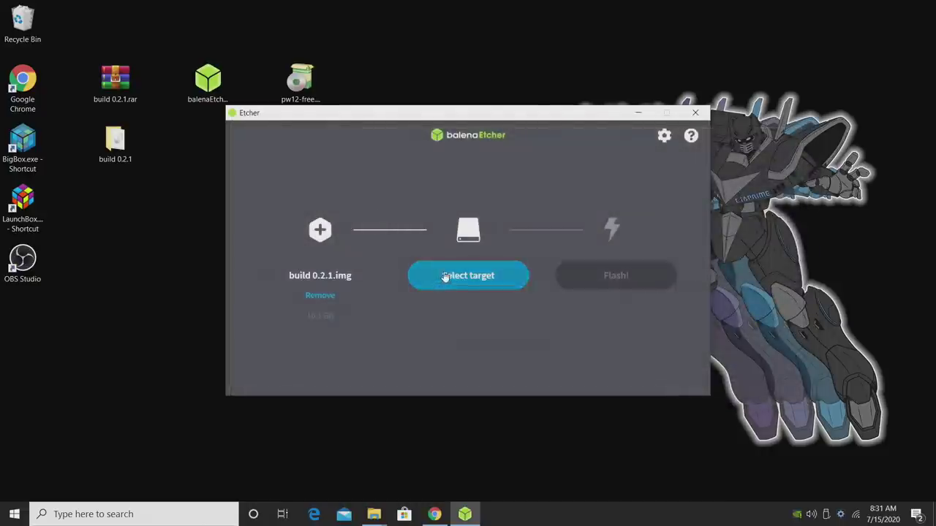
pyautogui.click(445, 276)
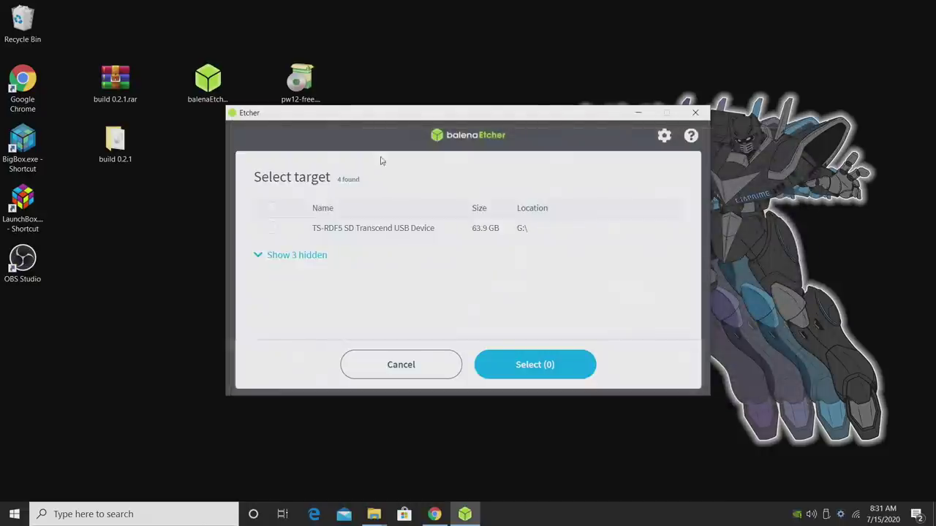
pyautogui.click(399, 234)
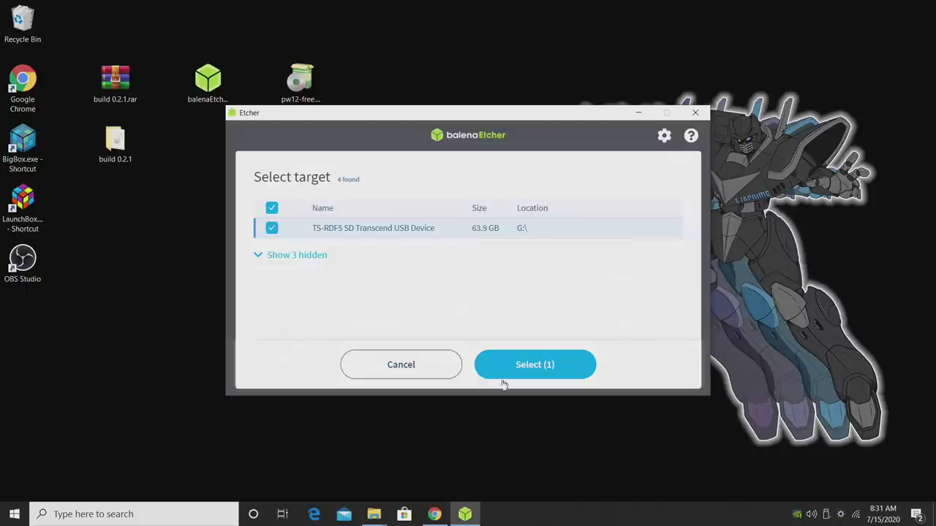
pyautogui.click(525, 365)
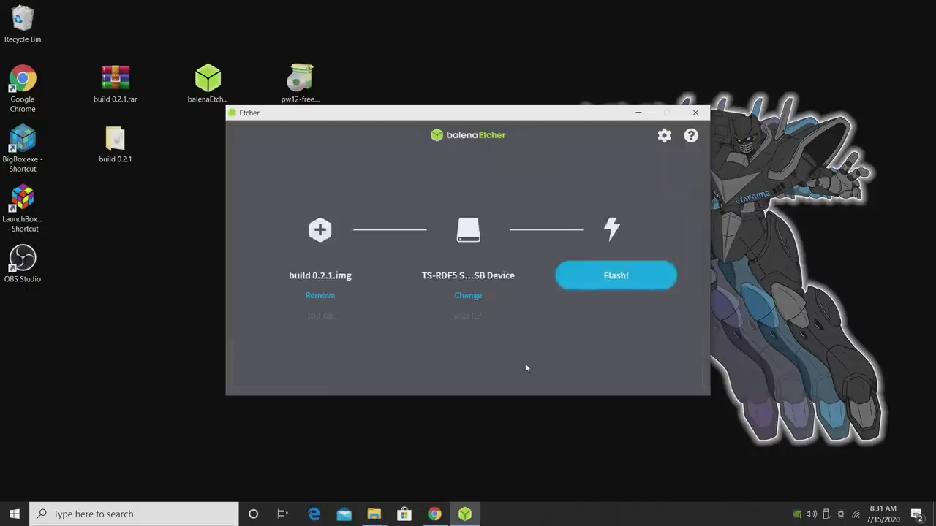
pyautogui.click(618, 274)
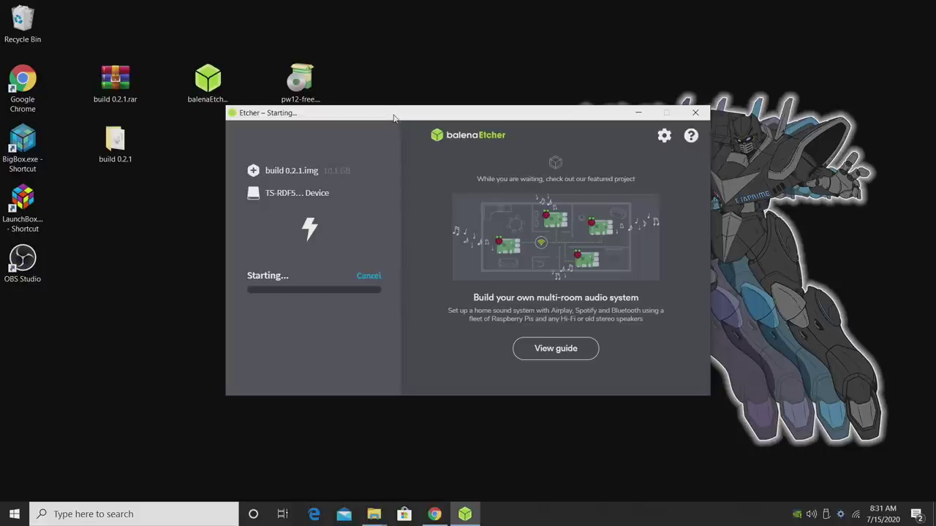
pyautogui.moveTo(393, 118); pyautogui.dragTo(393, 152)
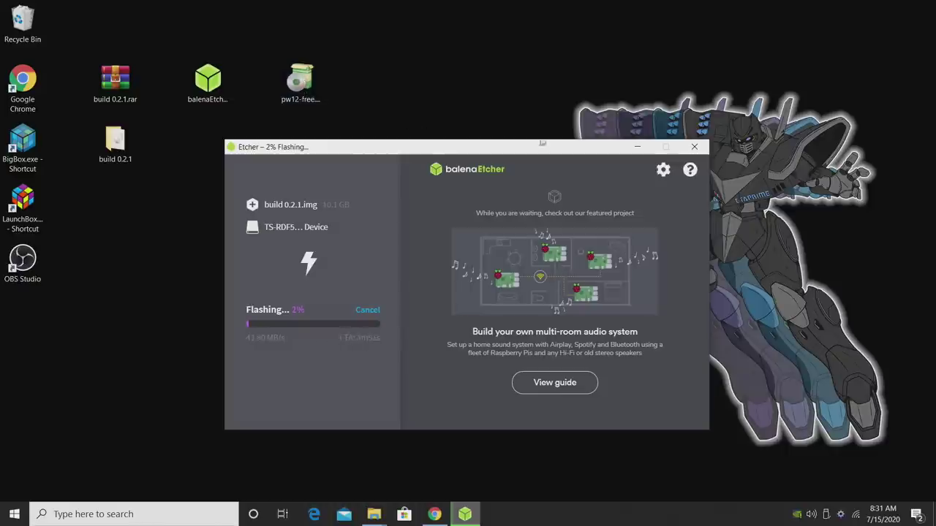
# Install MiniTool Partition Wizard Free 12 in English to the default folder without launching it, and close Etcher once flashing ends
pyautogui.doubleClick(310, 86)
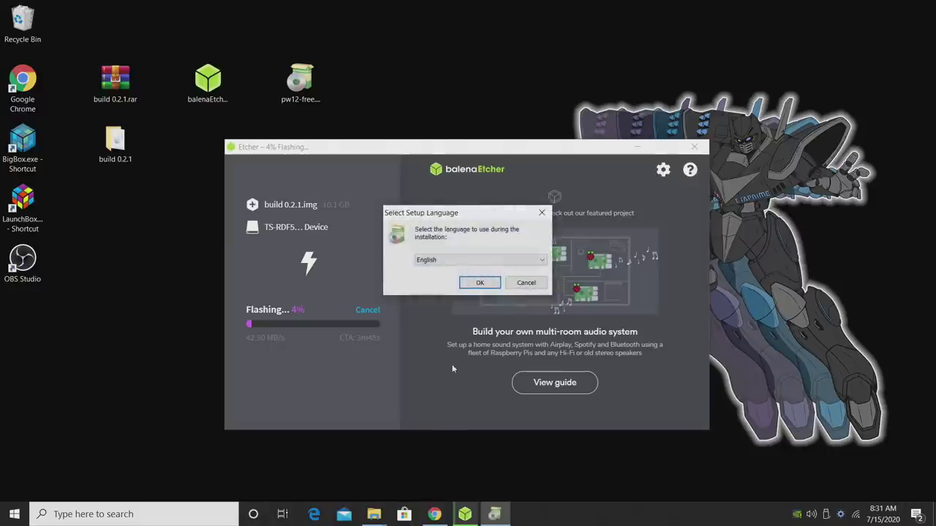
pyautogui.click(489, 281)
pyautogui.click(533, 353)
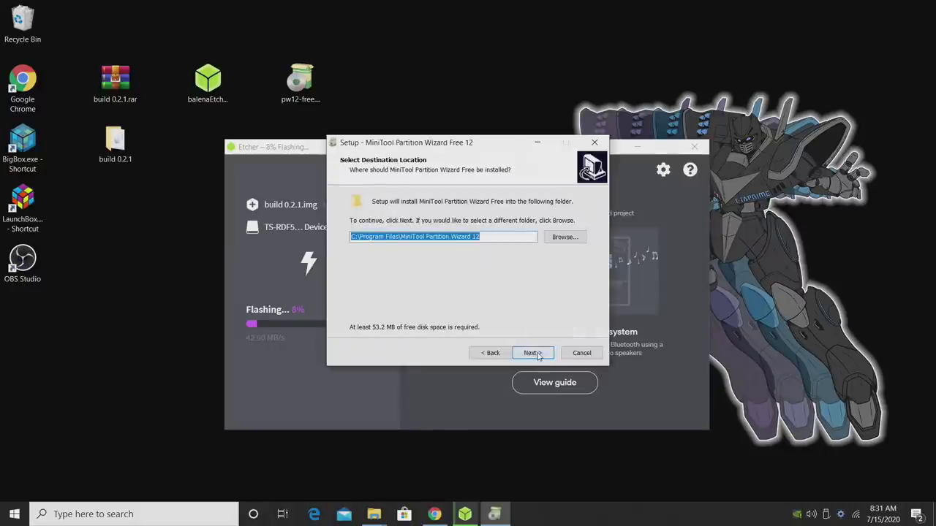
pyautogui.click(487, 354)
pyautogui.click(533, 353)
pyautogui.click(432, 256)
pyautogui.click(533, 353)
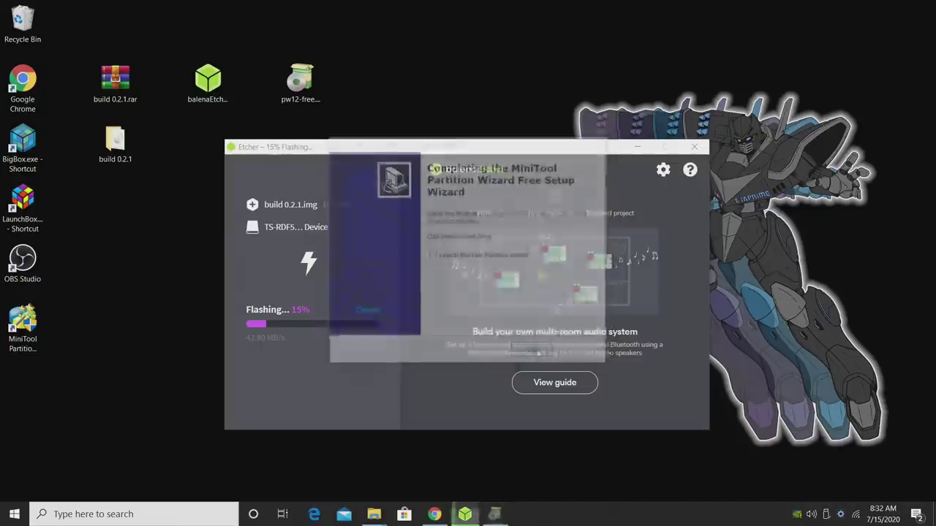
pyautogui.click(863, 11)
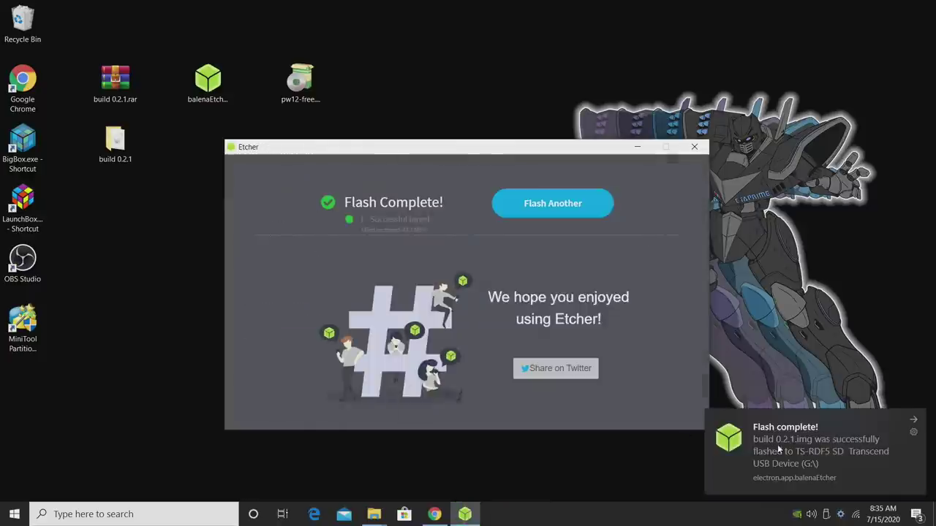
pyautogui.click(696, 150)
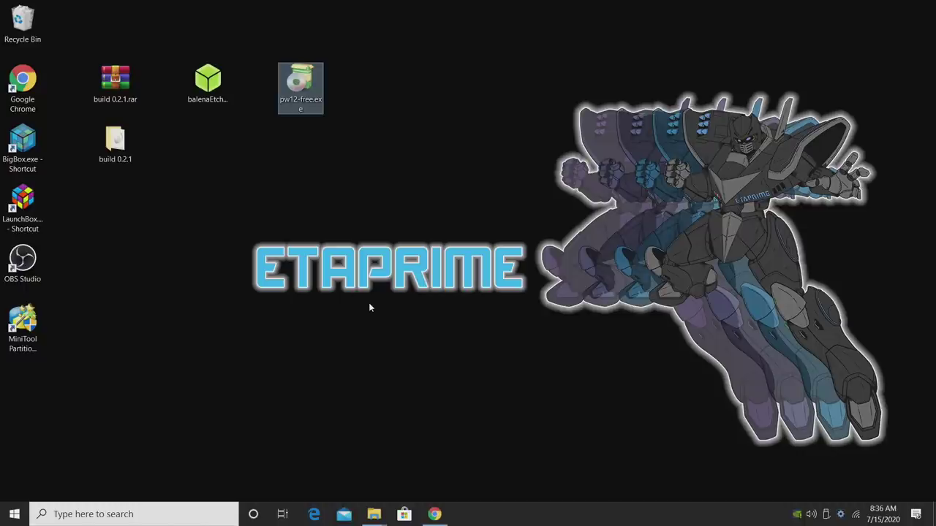
# Open MiniTool Partition Wizard and extend Disk 4's Windows partition by 49.55 GB from the unallocated space
pyautogui.doubleClick(23, 319)
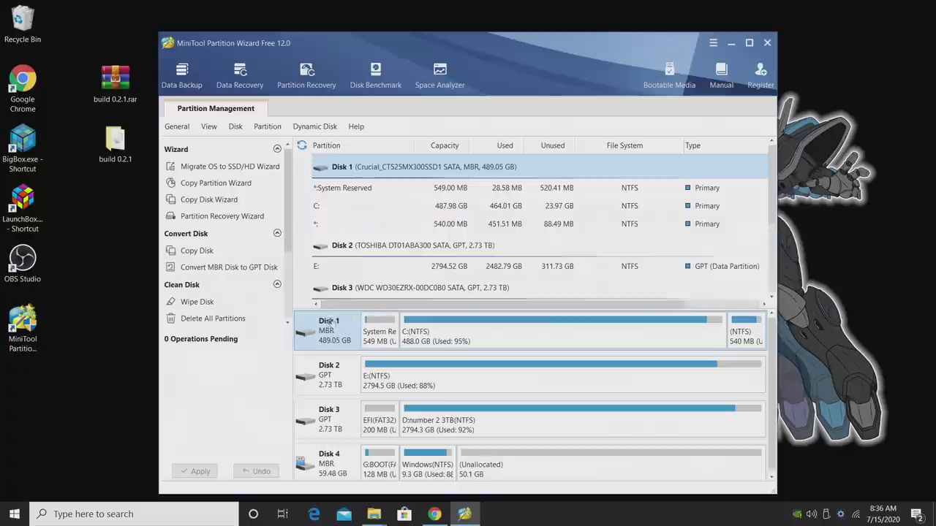
pyautogui.click(334, 470)
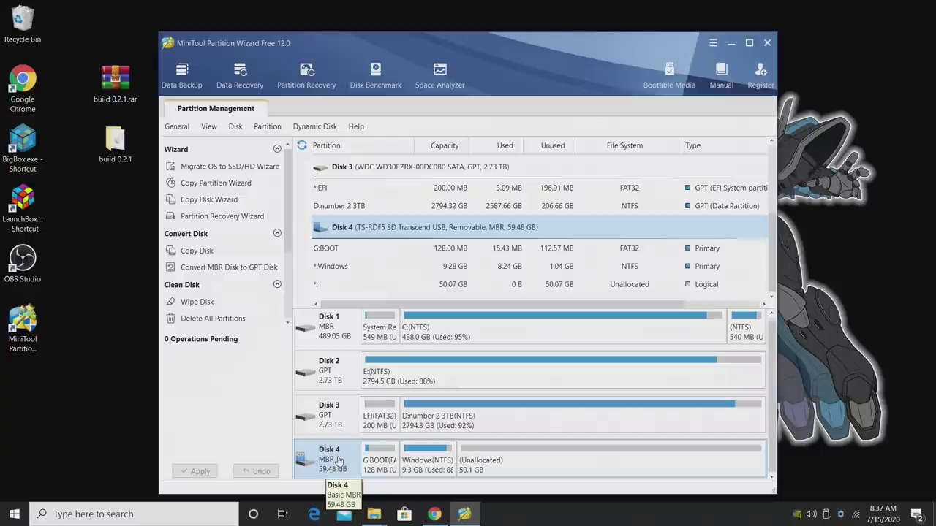
pyautogui.click(433, 474)
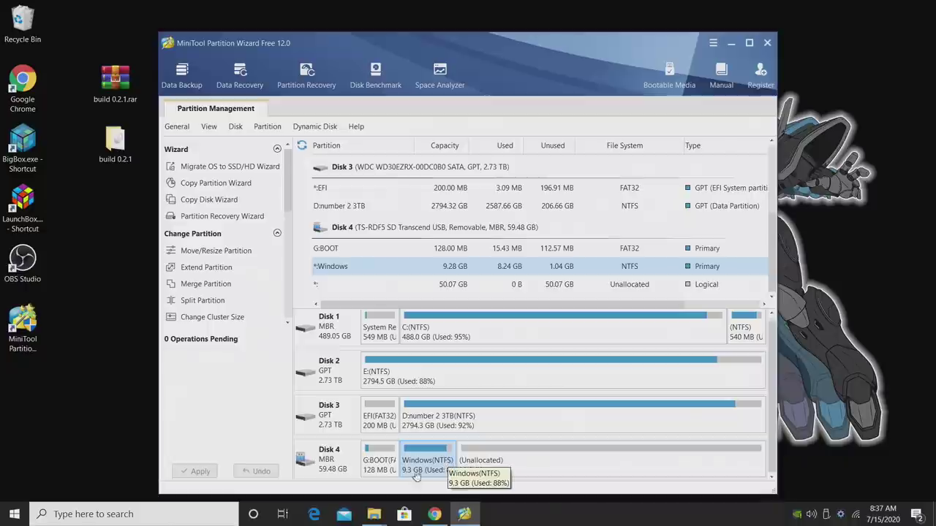
pyautogui.click(536, 464)
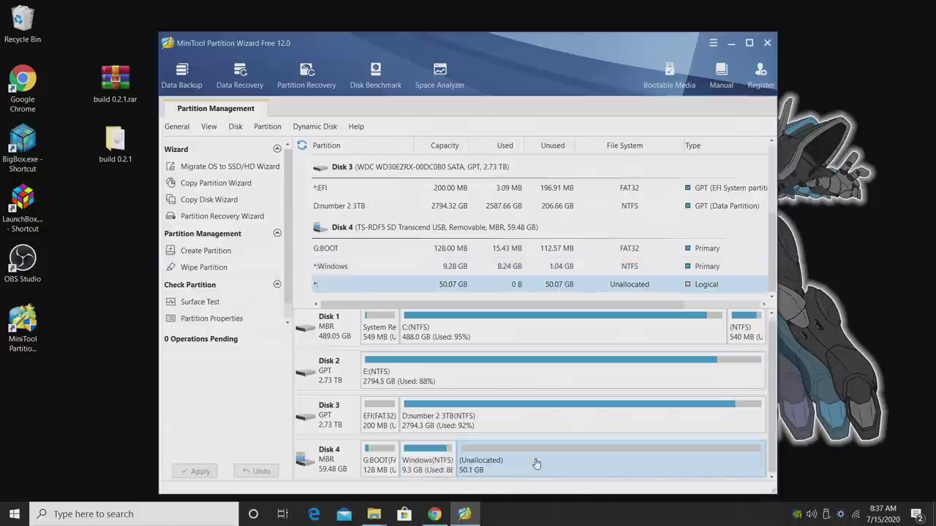
pyautogui.click(412, 464)
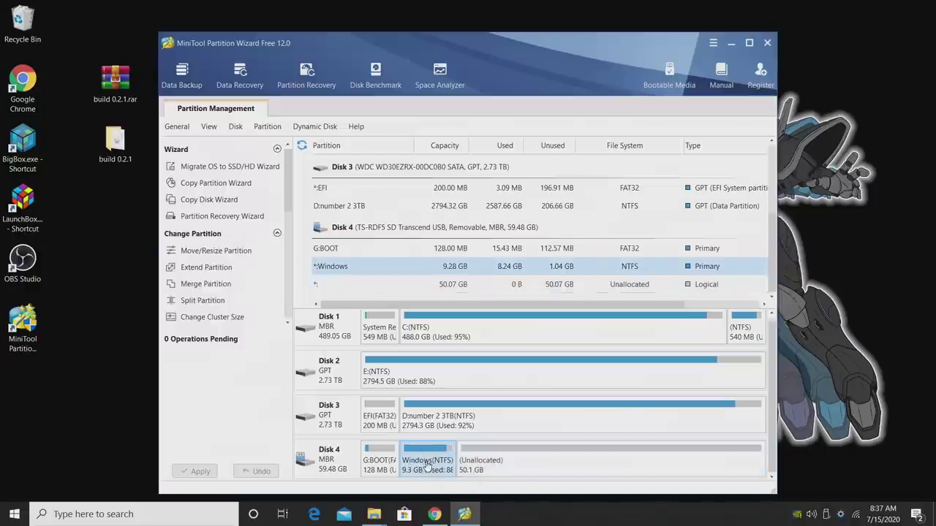
pyautogui.rightClick(424, 466)
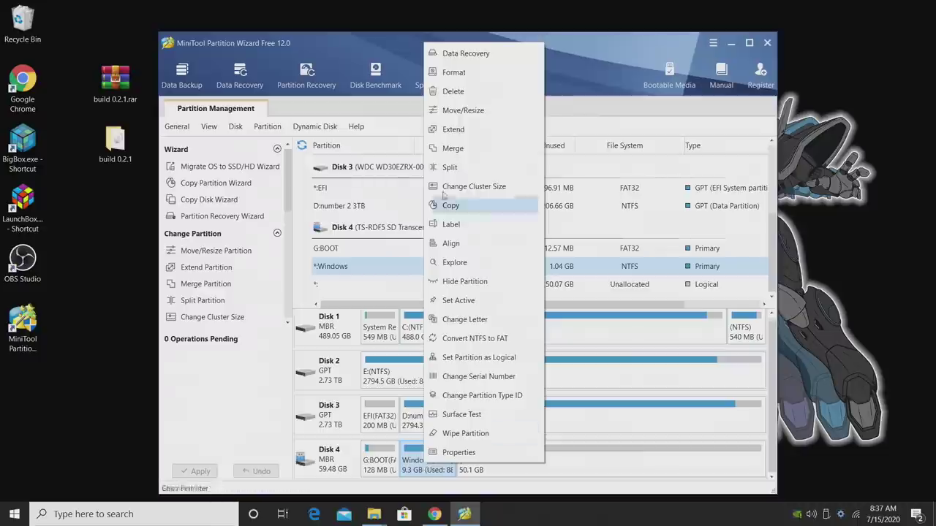
pyautogui.click(453, 130)
pyautogui.moveTo(467, 281); pyautogui.dragTo(628, 282)
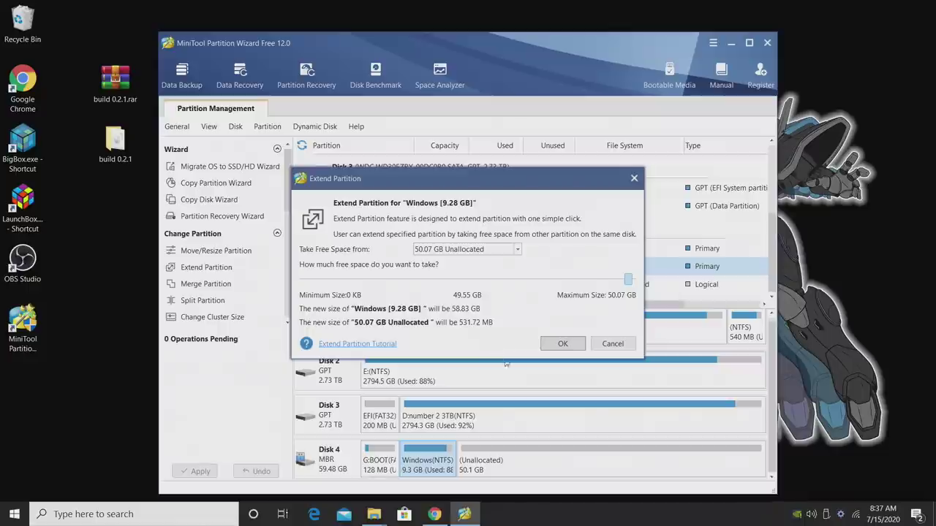
pyautogui.click(574, 347)
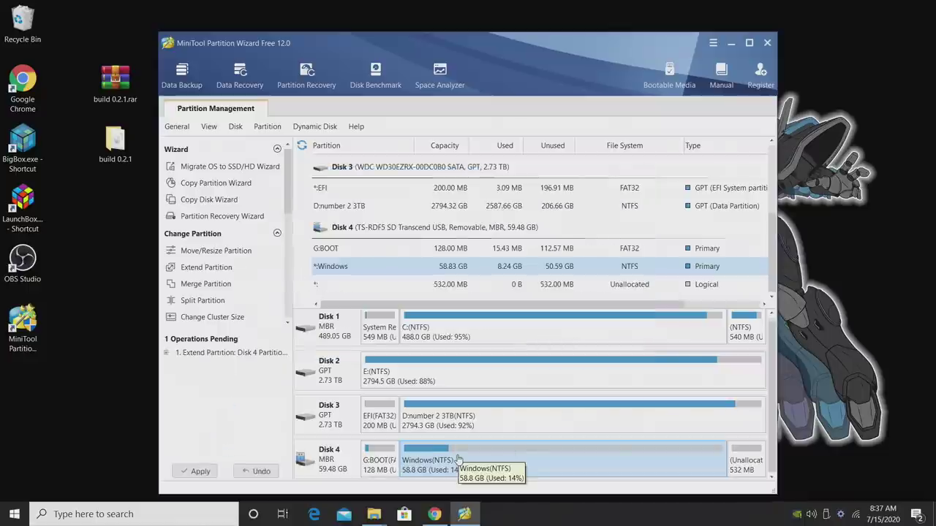
# Apply the pending partition extension on Disk 4 and quit MiniTool Partition Wizard
pyautogui.click(336, 471)
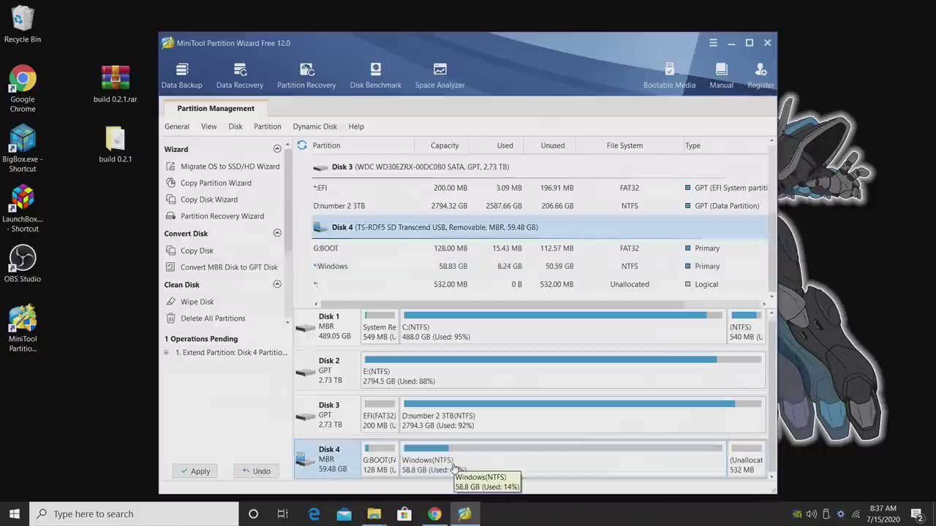
pyautogui.click(200, 475)
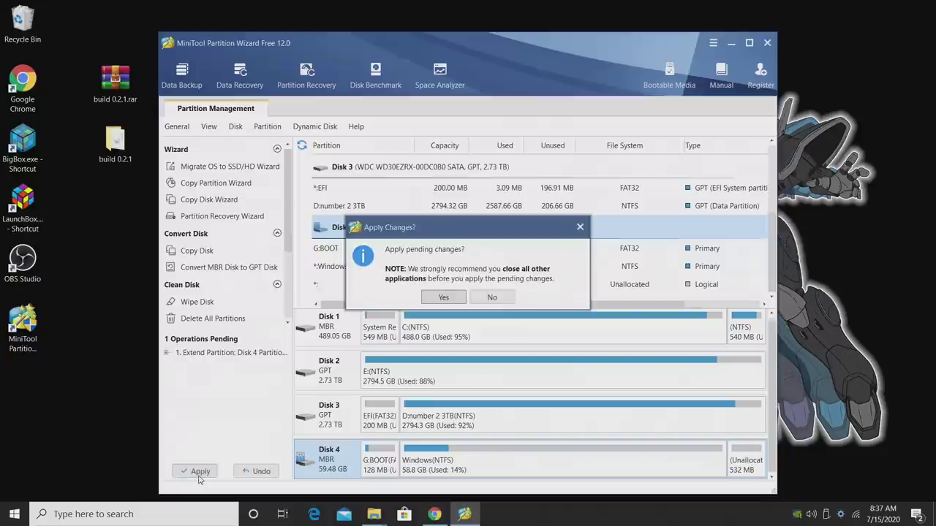
pyautogui.click(446, 299)
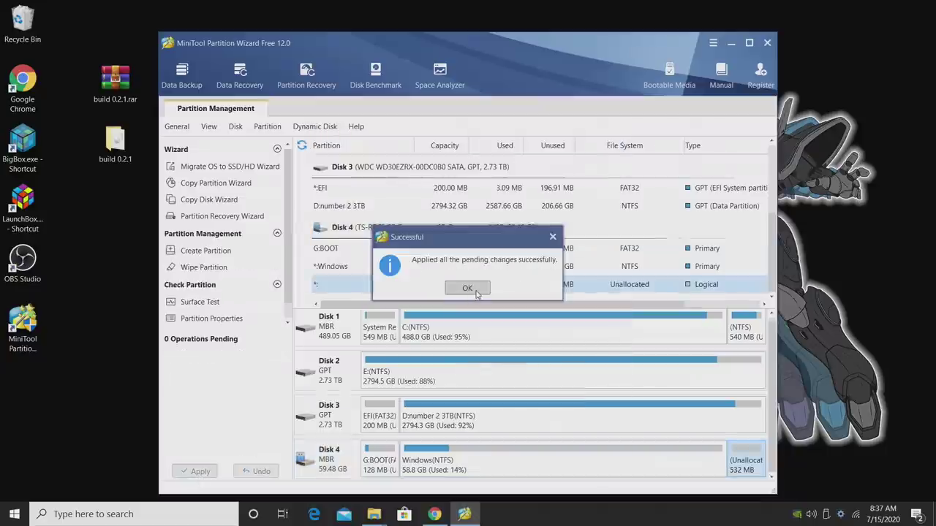
pyautogui.click(474, 290)
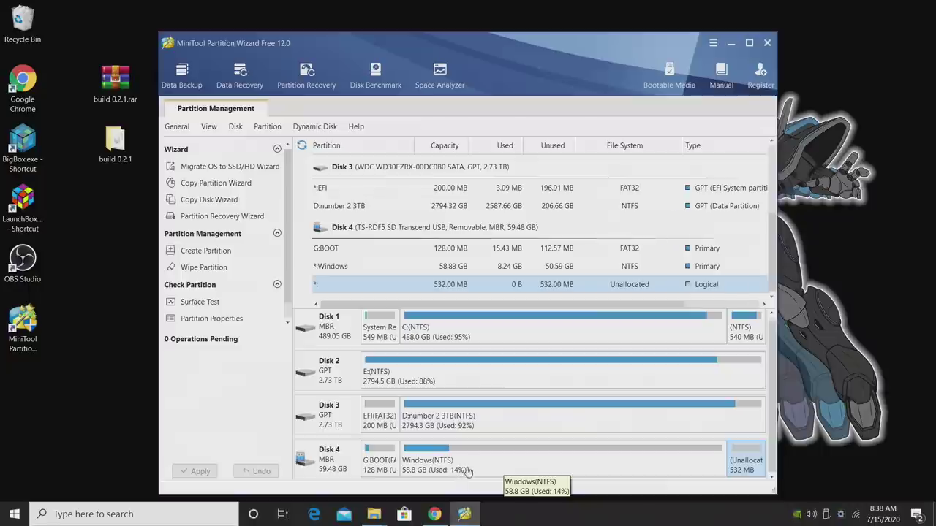
pyautogui.click(765, 43)
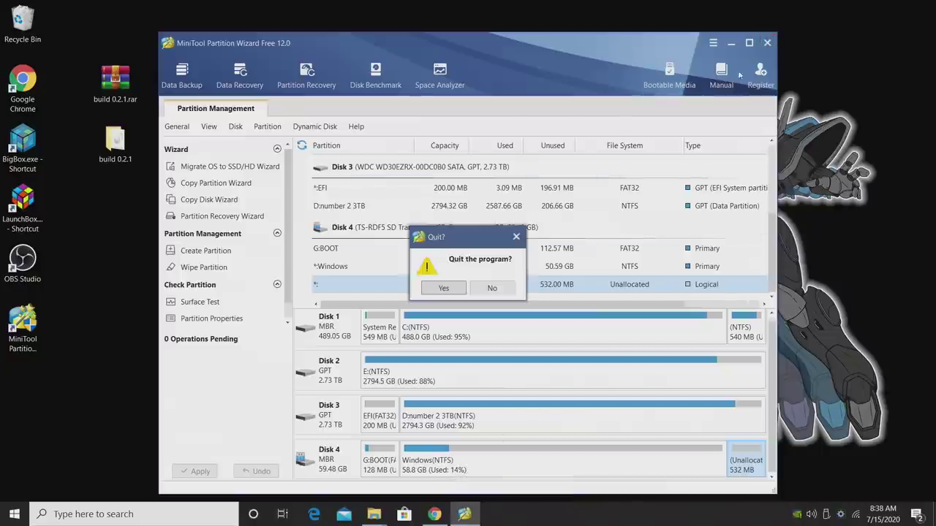
pyautogui.click(443, 288)
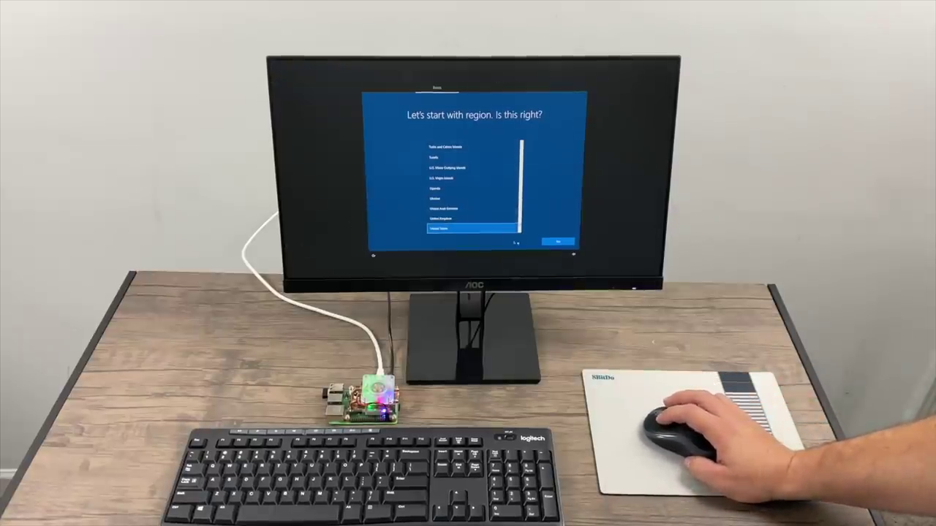
# In the Windows setup, accept United States as the region and US as the keyboard layout, and skip the second layout
pyautogui.click(557, 242)
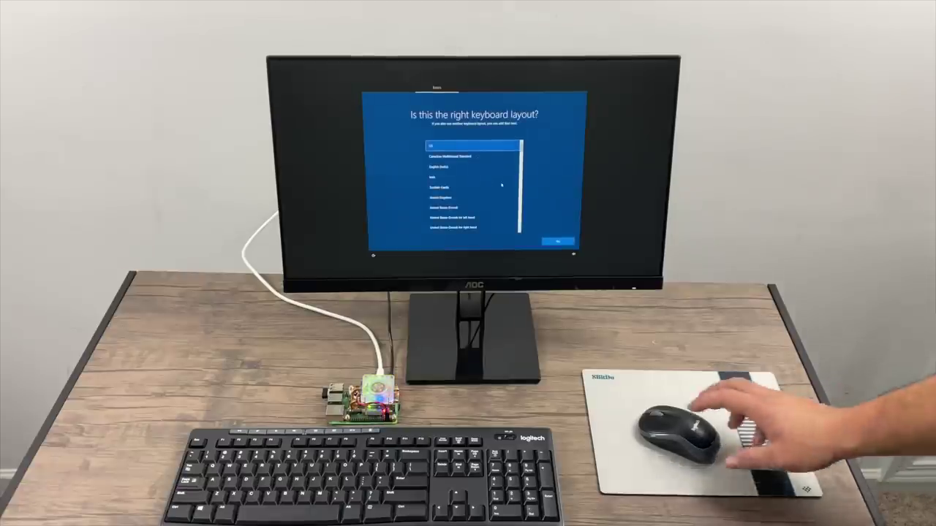
pyautogui.click(556, 240)
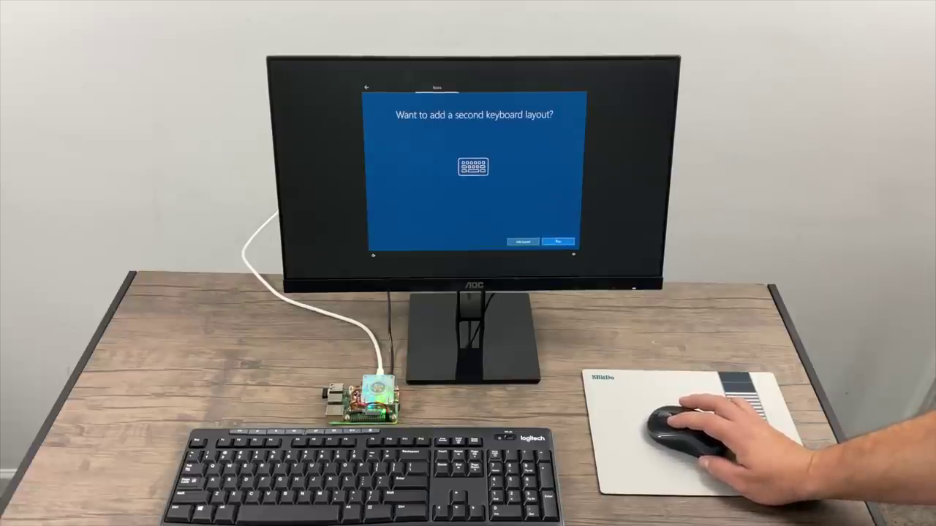
pyautogui.click(557, 242)
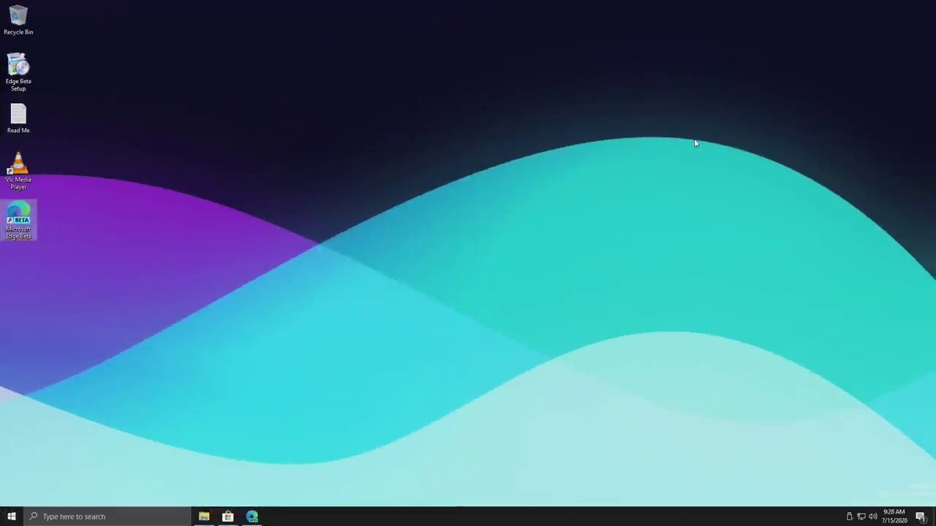
# Show Task Manager's CPU performance beside a Microsoft Edge Beta window, and bring up the network connection status
pyautogui.hotkey('ctrl', 'shift', 'Escape')
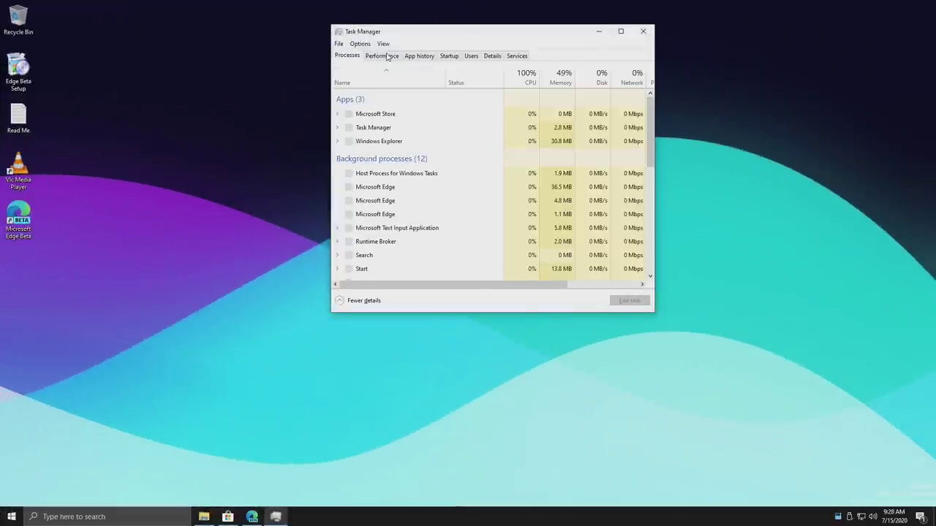
pyautogui.click(382, 56)
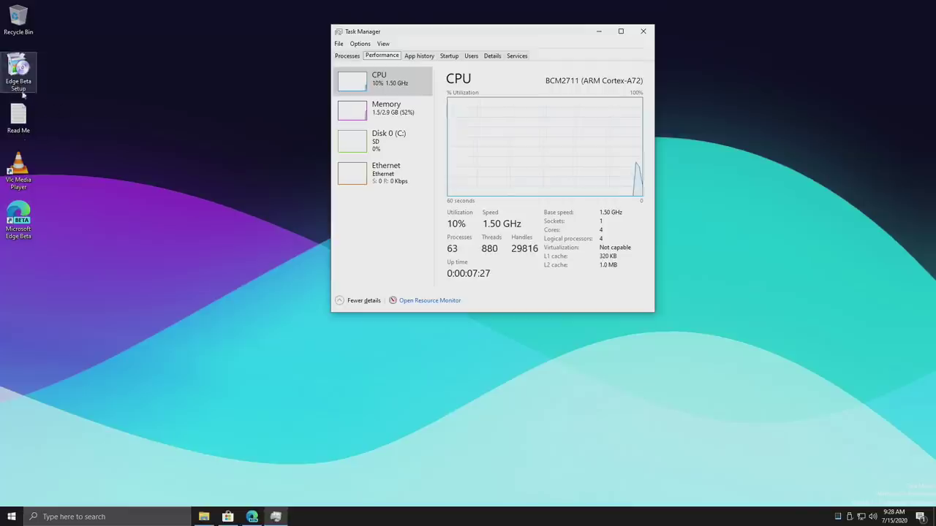
pyautogui.doubleClick(18, 215)
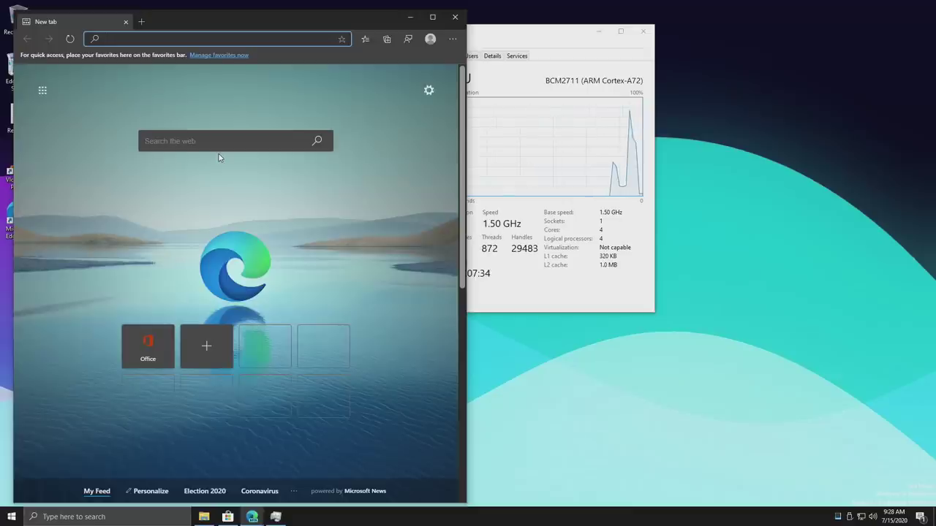
pyautogui.moveTo(505, 30); pyautogui.dragTo(696, 13)
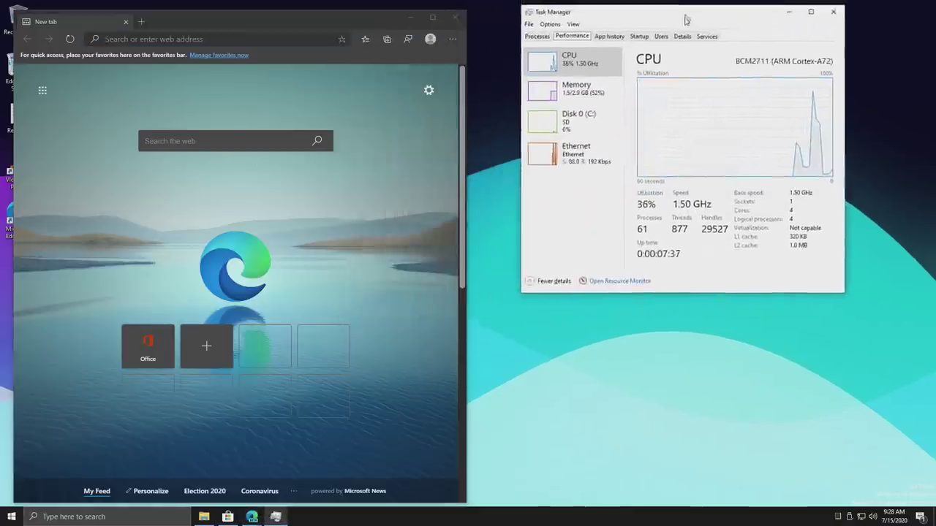
pyautogui.click(860, 516)
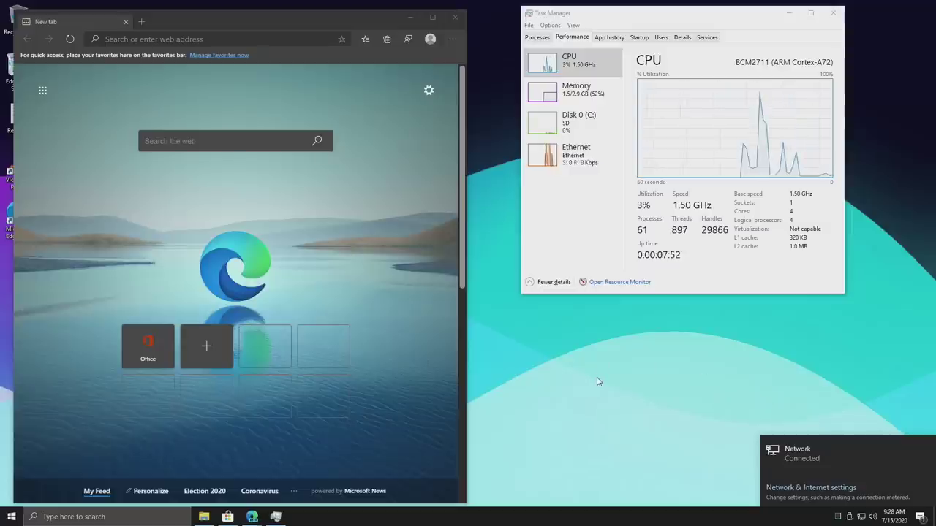
# Show Task Manager's Memory performance, and clear the Task Manager and Microsoft Edge Beta windows off the desktop
pyautogui.click(574, 90)
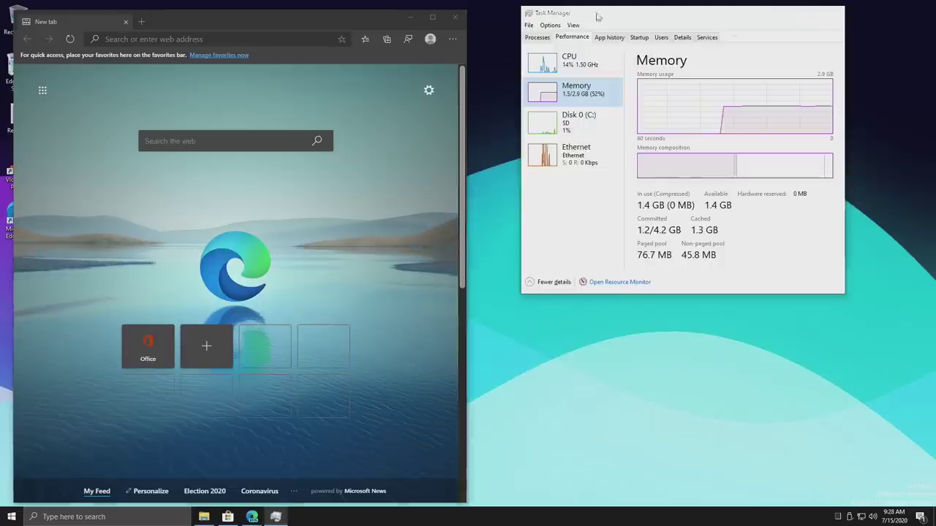
pyautogui.click(789, 12)
pyautogui.moveTo(341, 26); pyautogui.dragTo(601, 36)
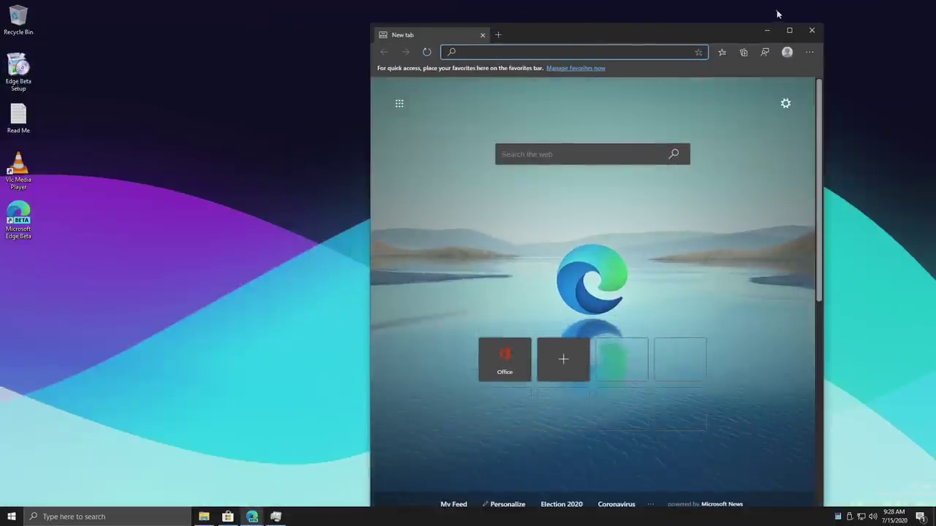
pyautogui.click(811, 30)
# Open the Microsoft Store, look over its home page, and close the store window
pyautogui.click(11, 517)
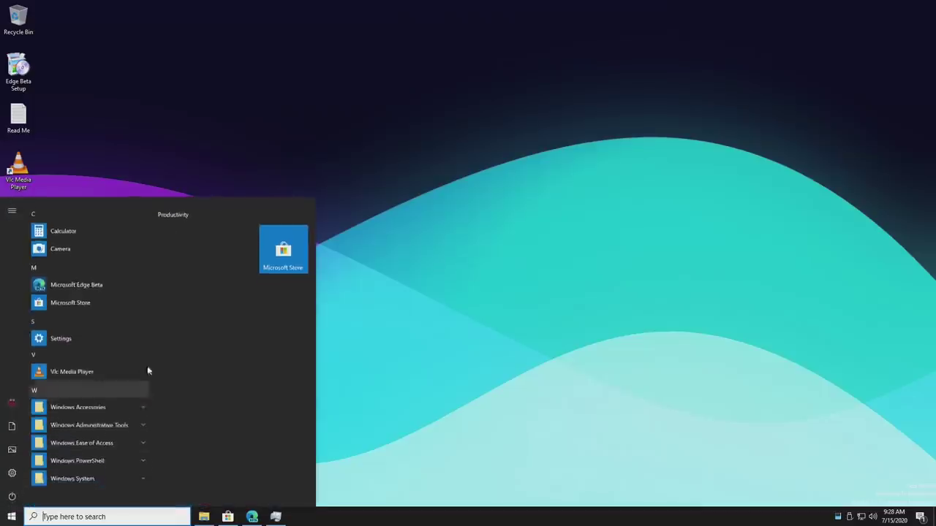
pyautogui.click(283, 244)
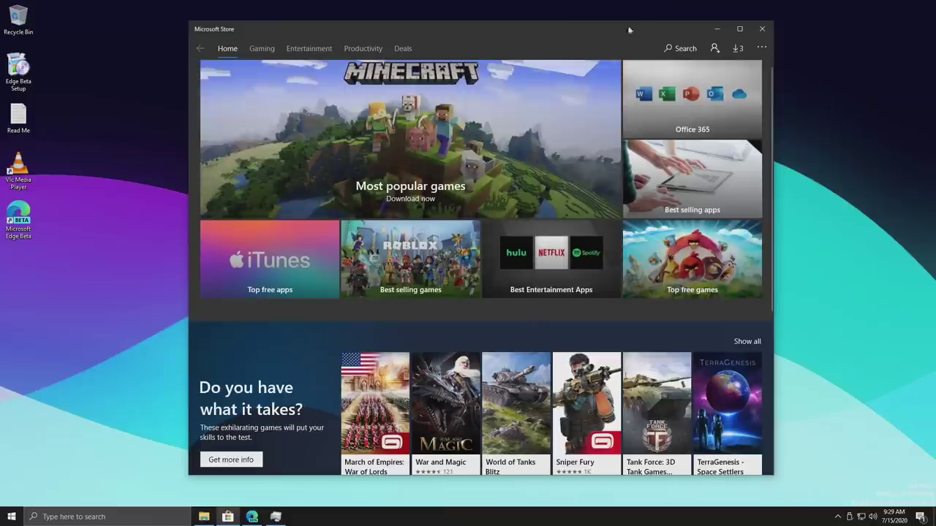
pyautogui.click(763, 30)
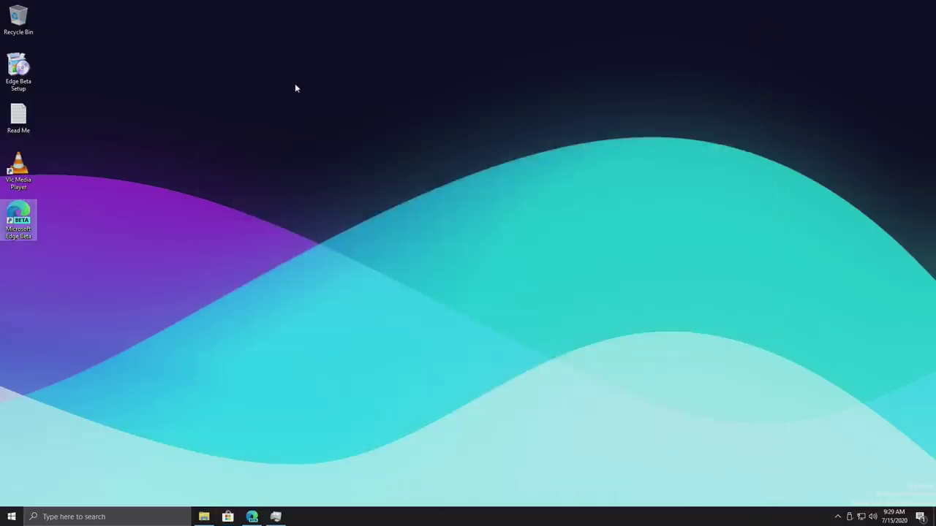
pyautogui.moveTo(298, 85); pyautogui.dragTo(803, 466)
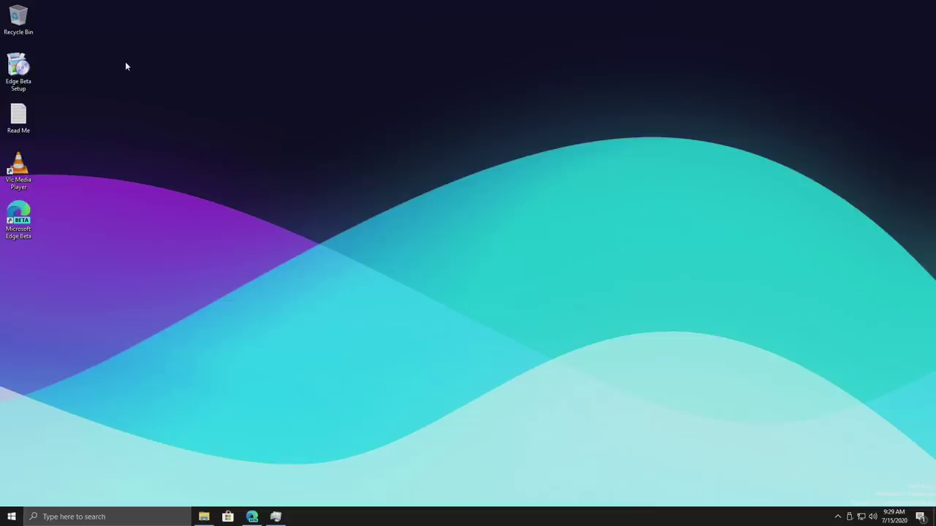
pyautogui.moveTo(123, 60); pyautogui.dragTo(866, 478)
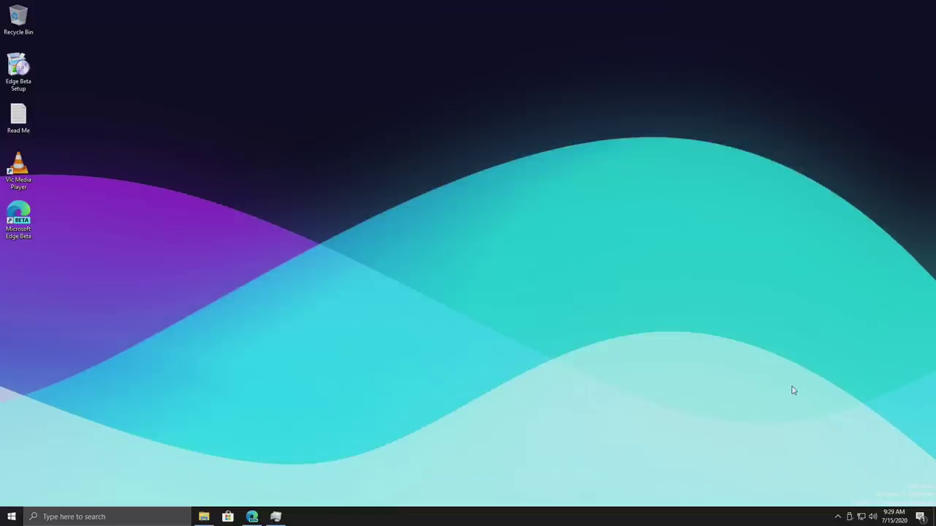